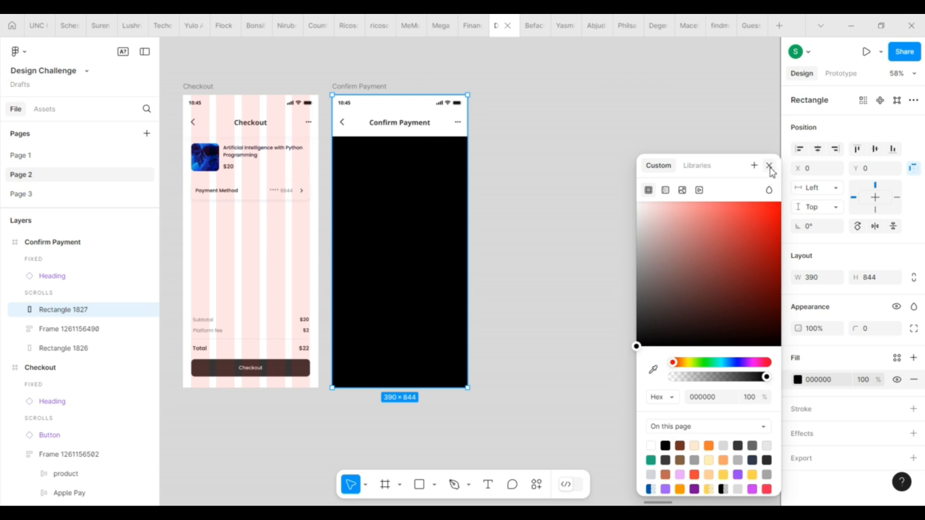
- Set the black full-screen rectangle's blend mode to Color burn and move it below the cards frame in the layer order
left_click(913, 307)
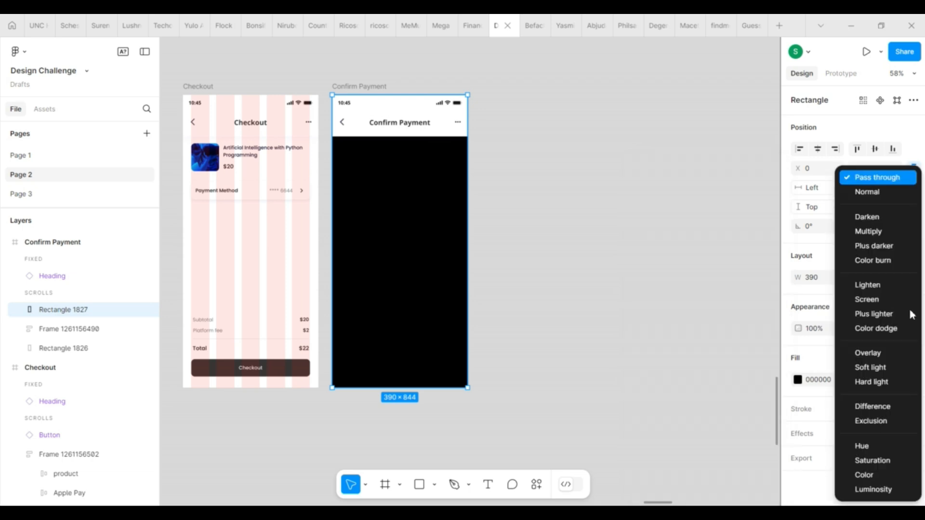
left_click(895, 260)
mouse_move(79, 310)
left_mouse_down()
mouse_move(87, 342)
mouse_move(99, 338)
left_mouse_up()
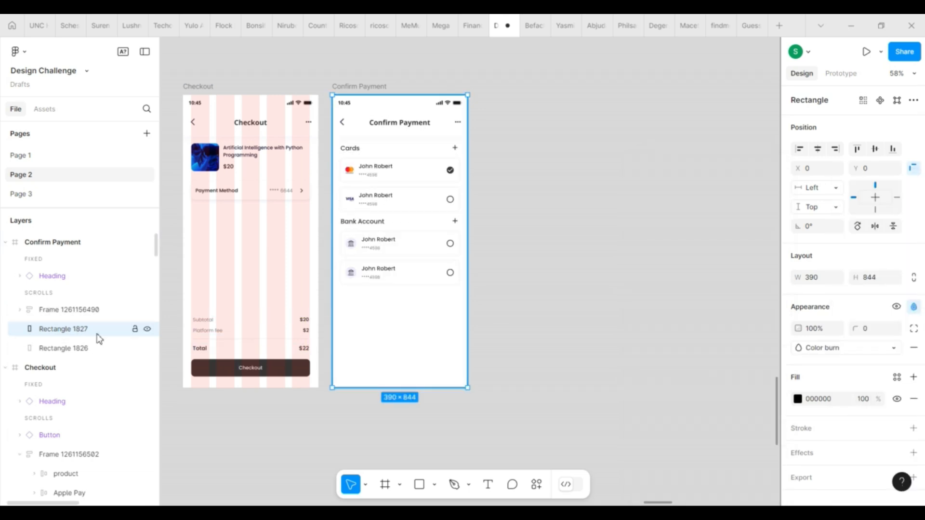
- Lock Rectangle 1827 and Rectangle 1826 in the Confirm Payment frame
left_click(134, 329)
left_click(135, 348)
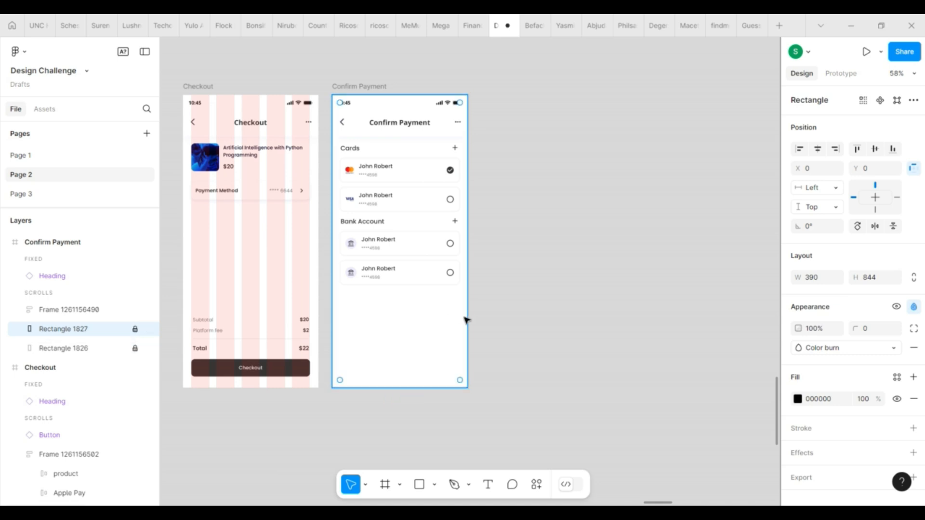
left_click(558, 336)
- Draw a rectangle about 338 × 60 near the lower edge of the Confirm Payment screen and set its width to 342
scroll(558, 337, "up", 1)
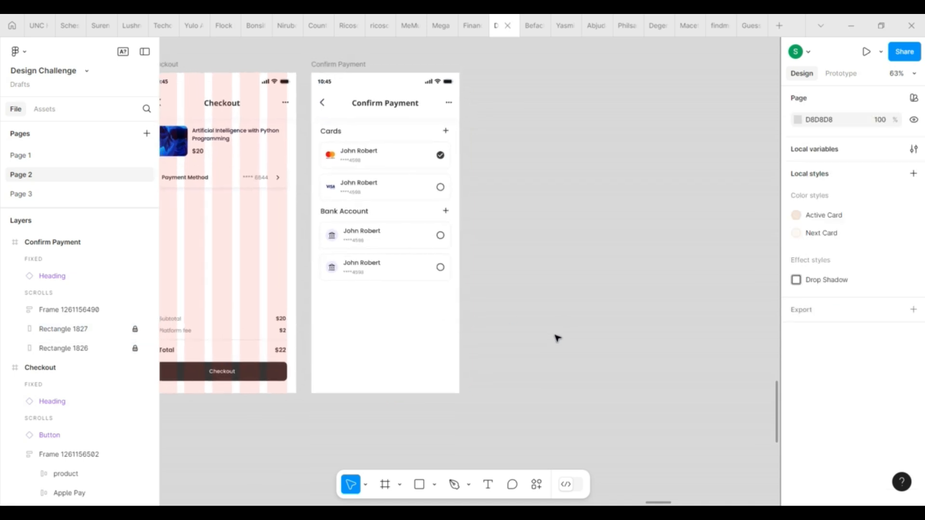
left_click(419, 484)
left_click_drag(322, 364, 450, 381)
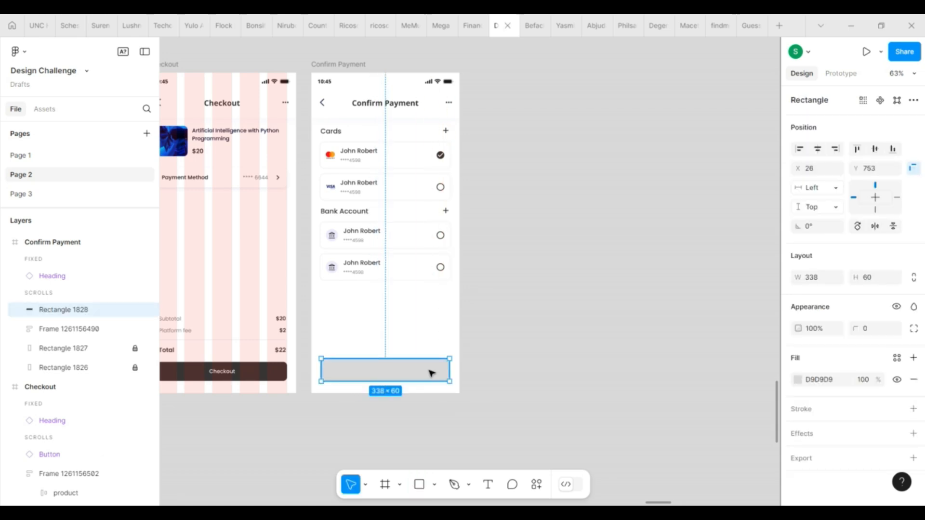
left_click(825, 281)
type("342")
key("Return")
left_click(878, 282)
left_click(637, 327)
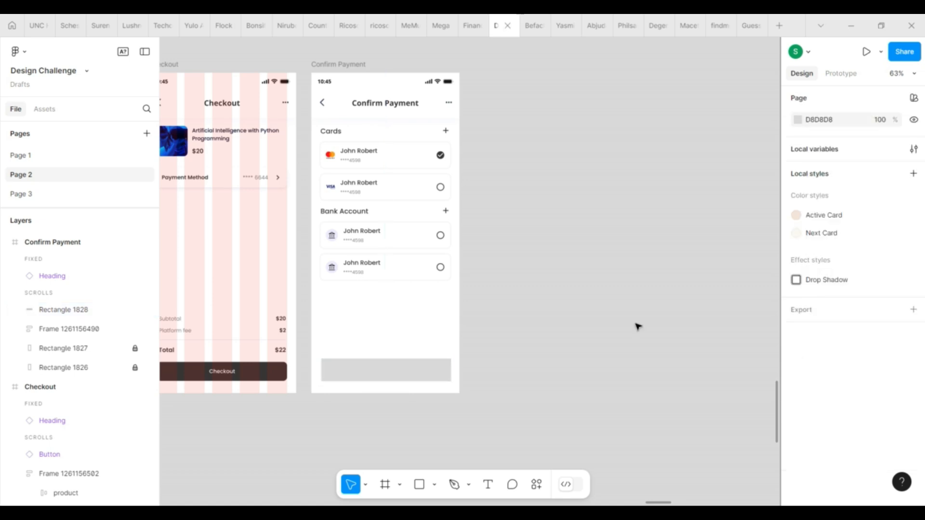
- Set the grey rectangle's width to 350 and centre it horizontally in the Confirm Payment frame at Y 750
left_click(453, 371)
left_click(817, 280)
type("350")
key("Return")
left_click_drag(440, 372, 434, 371)
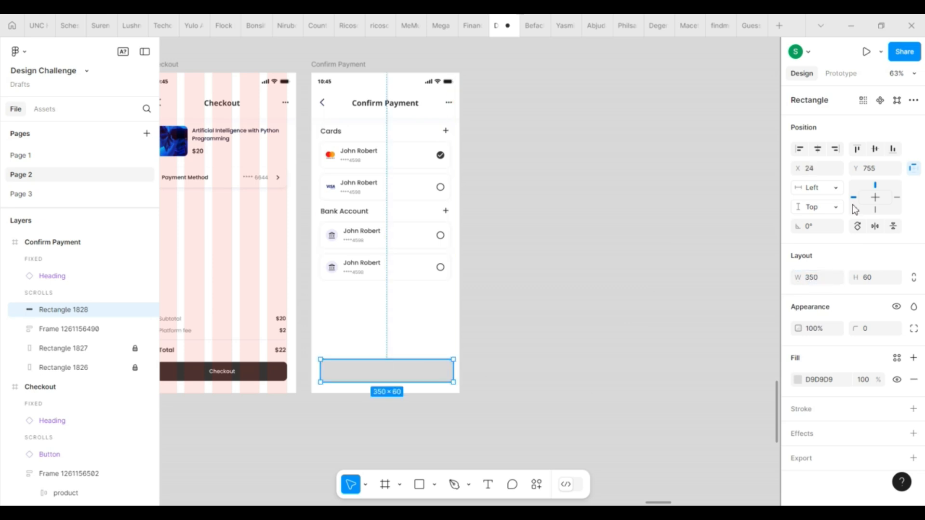
key("alt+h")
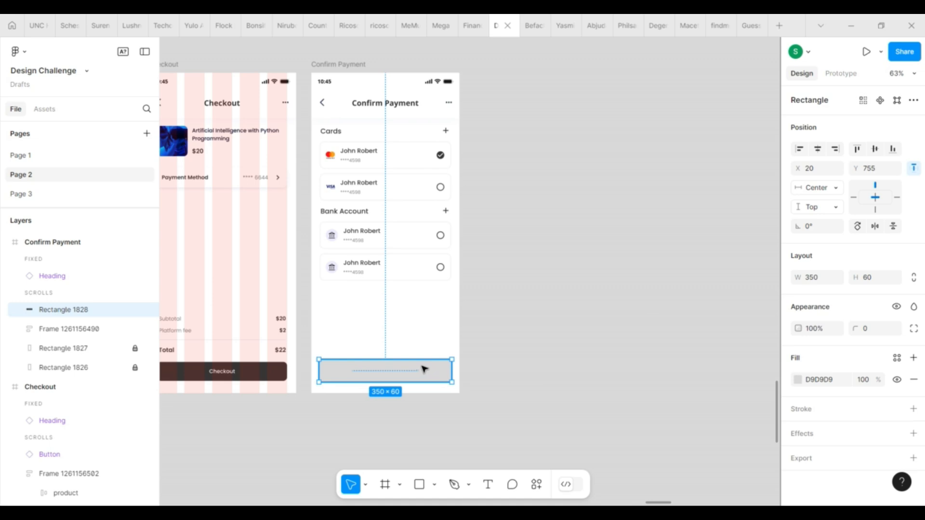
left_click(609, 392)
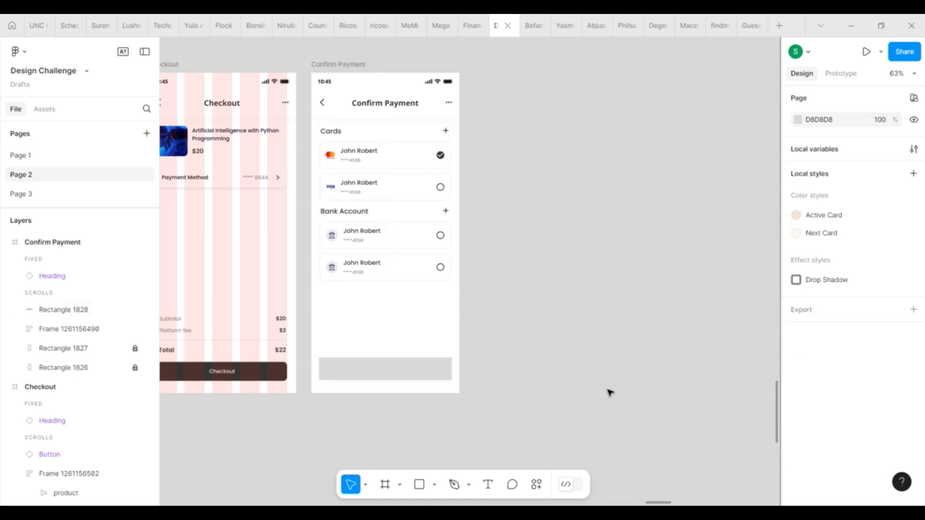
- Change the fill of the 350-wide rectangle to black (000000)
left_click(436, 379)
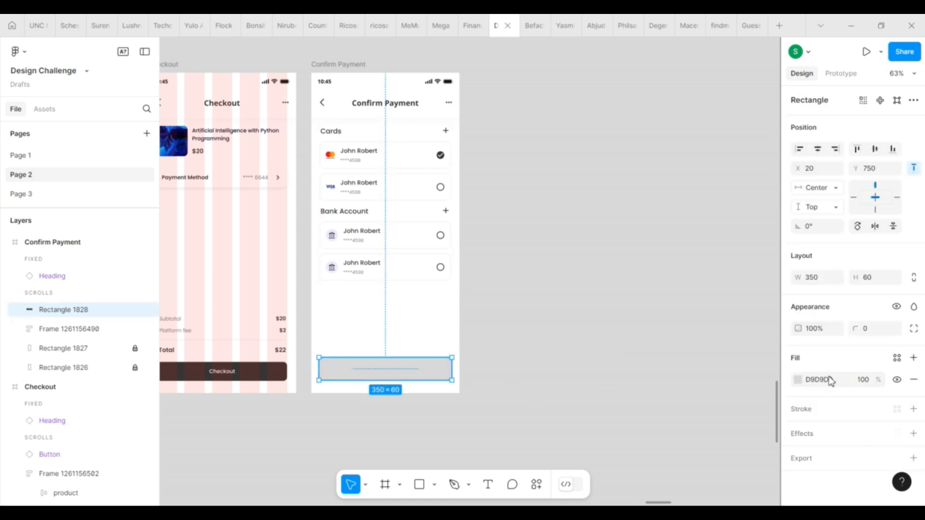
left_click(797, 380)
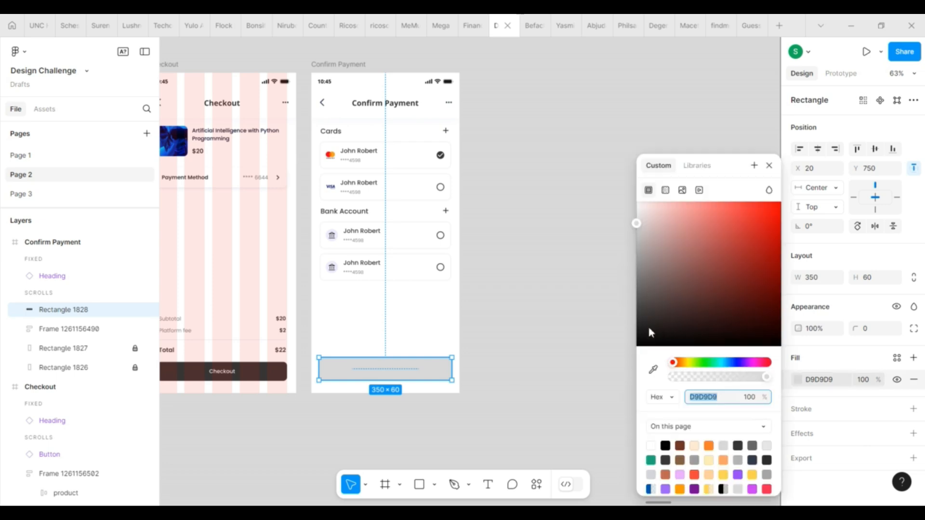
left_click_drag(648, 329, 616, 357)
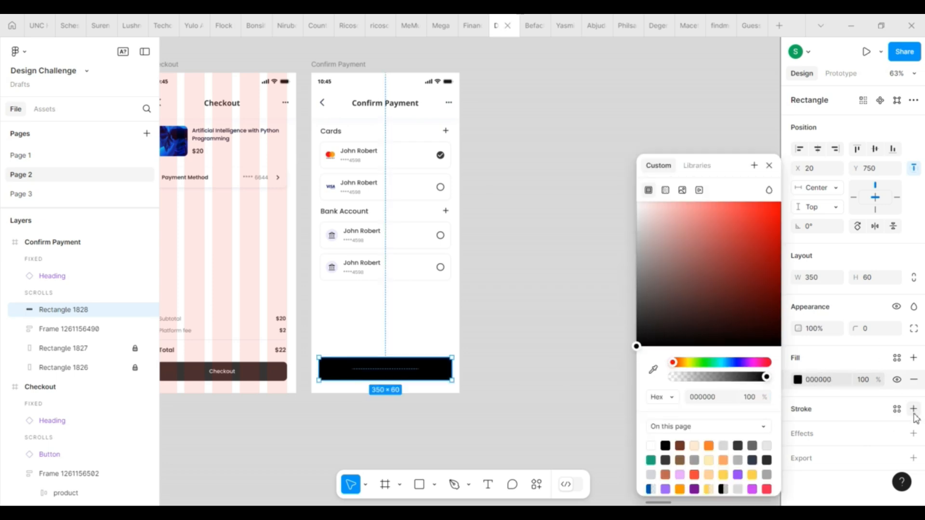
- Add a Layer blur effect with a blur of 10 to the black rectangle
left_click(914, 433)
left_click(836, 457)
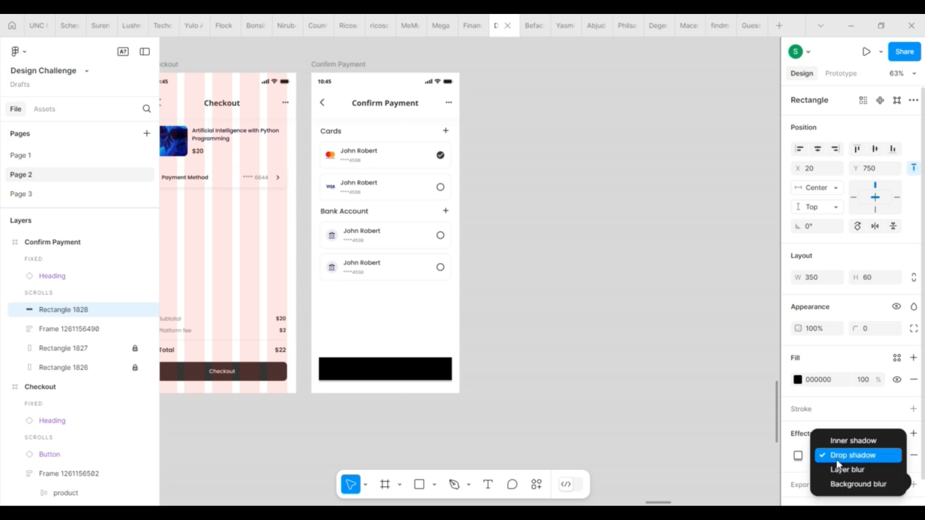
left_click(845, 472)
left_click(798, 455)
type("10")
key("Return")
left_click(769, 456)
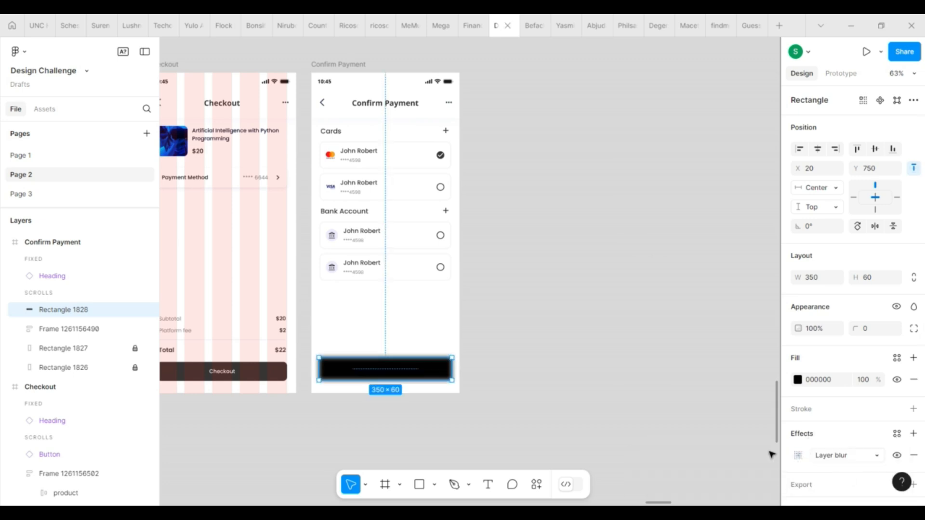
- Move the blurred black rectangle below Rectangle 1826 in the layer order and resize it to 350 × 64 at Y 752
left_click_drag(97, 310, 103, 378)
left_click(450, 401)
left_click(427, 374)
left_click_drag(419, 354, 427, 373)
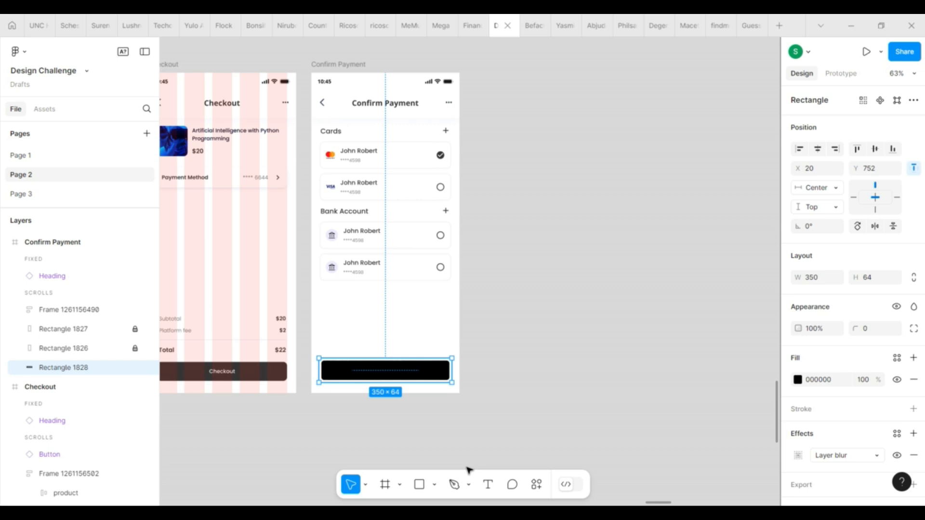
- Draw a 390 × 844 rectangle covering the whole Confirm Payment frame and remove its fill
left_click(419, 485)
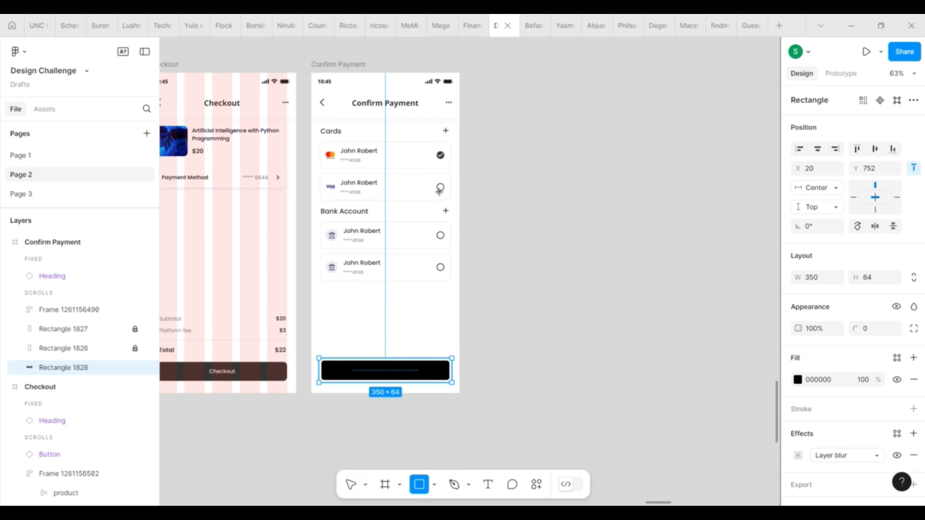
left_click_drag(311, 73, 459, 394)
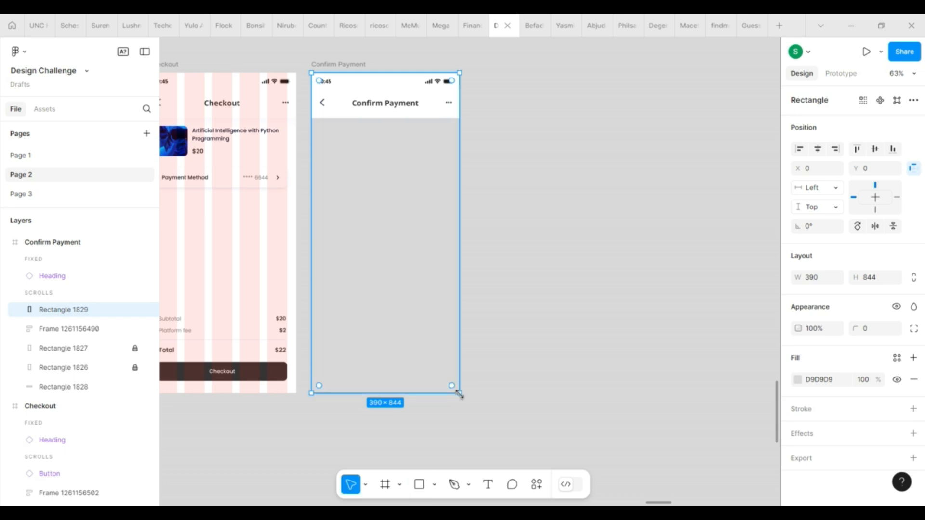
left_click(914, 379)
- Add a Layer blur effect with a blur of 20 to the unfilled full-screen rectangle
left_click(914, 407)
left_click(850, 429)
left_click(855, 443)
left_click(799, 430)
type("20")
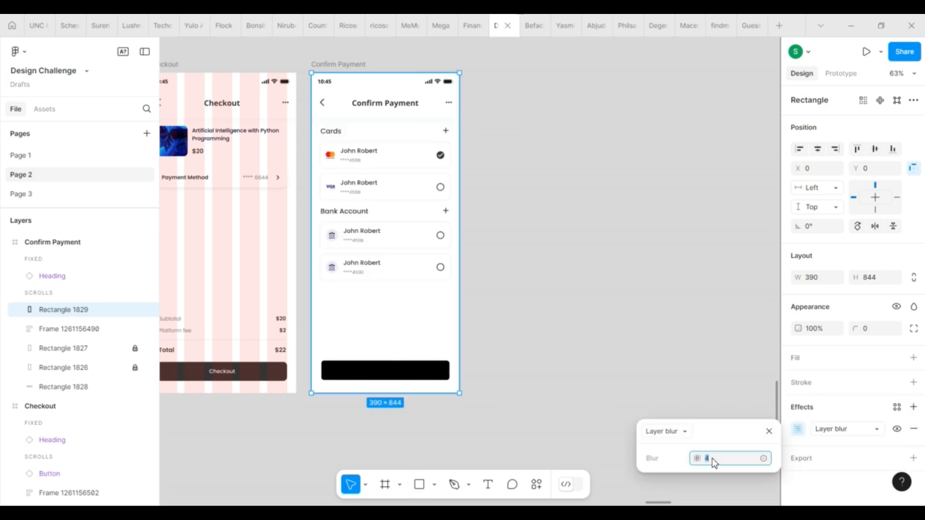
left_click(769, 431)
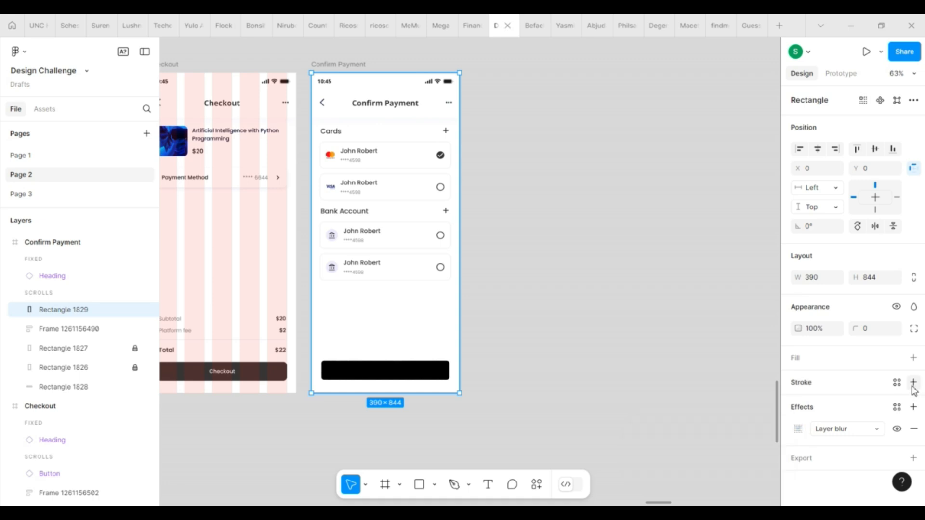
- Add a black stroke with Outside alignment to the full-screen rectangle and send it to the back of the Confirm Payment frame
left_click(914, 382)
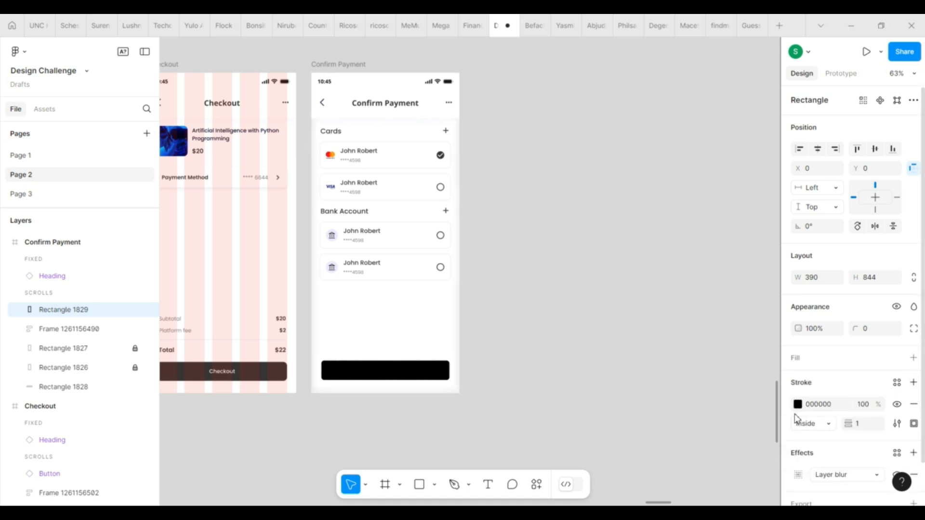
left_click(818, 430)
left_click(821, 439)
right_click(364, 357)
left_click(441, 229)
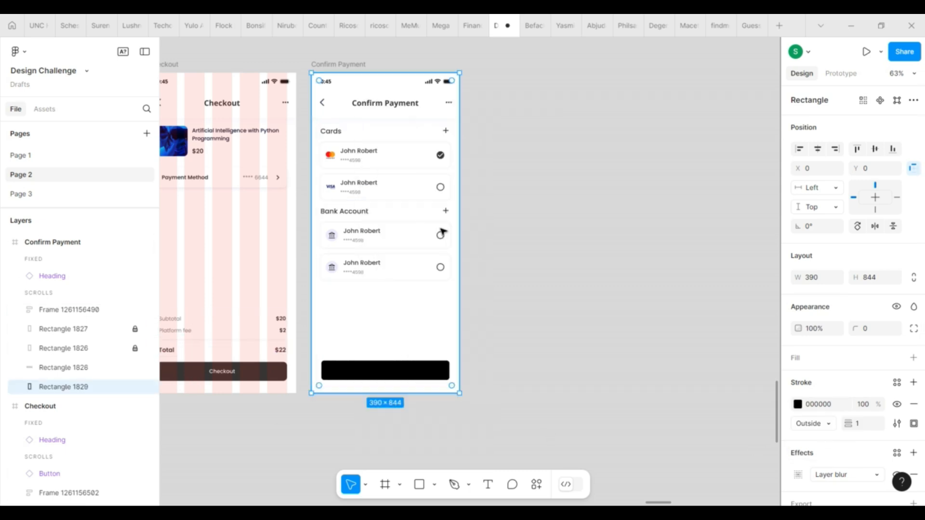
left_click(525, 382)
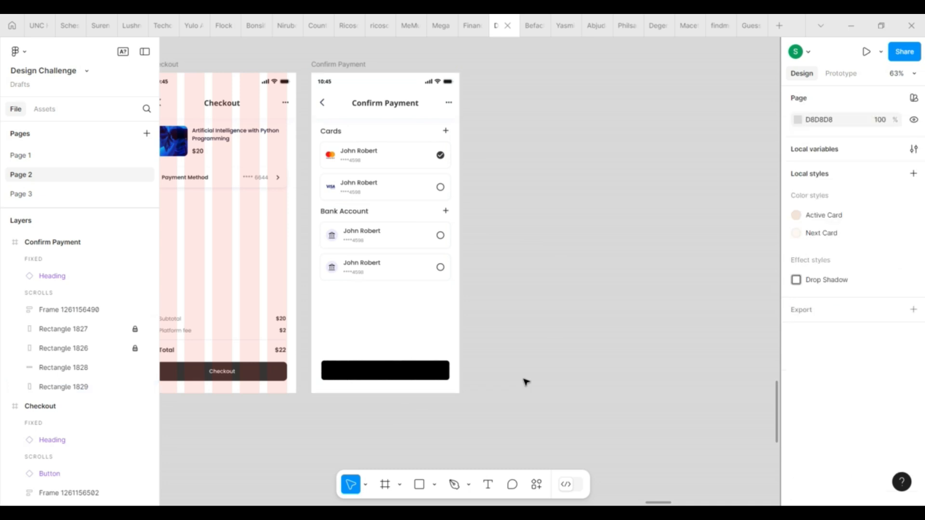
- Set the corner radius of the blurred black button rectangle to 10
left_click(342, 381)
left_click(877, 331)
type("10")
key("Return")
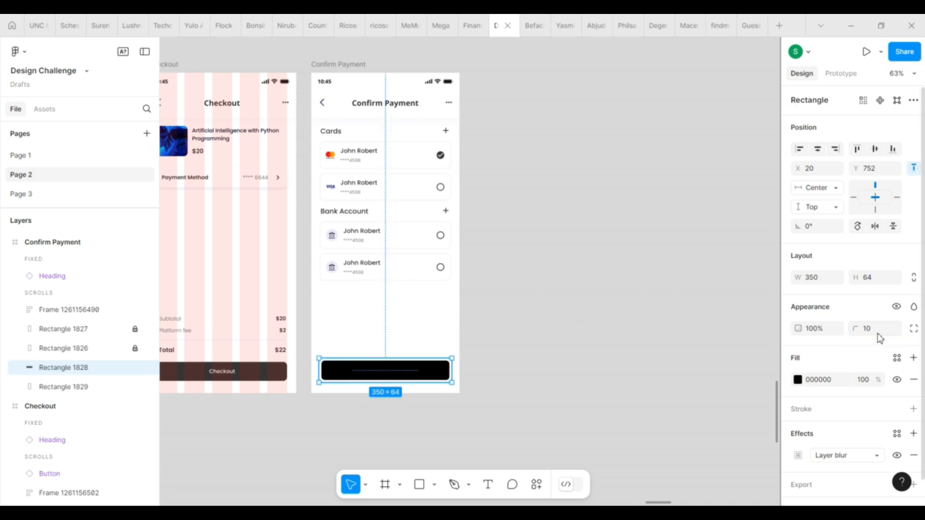
left_click(570, 394)
- Lighten the fill of the blurred button rectangle to 0F0F0F
scroll(569, 394, "down", 2)
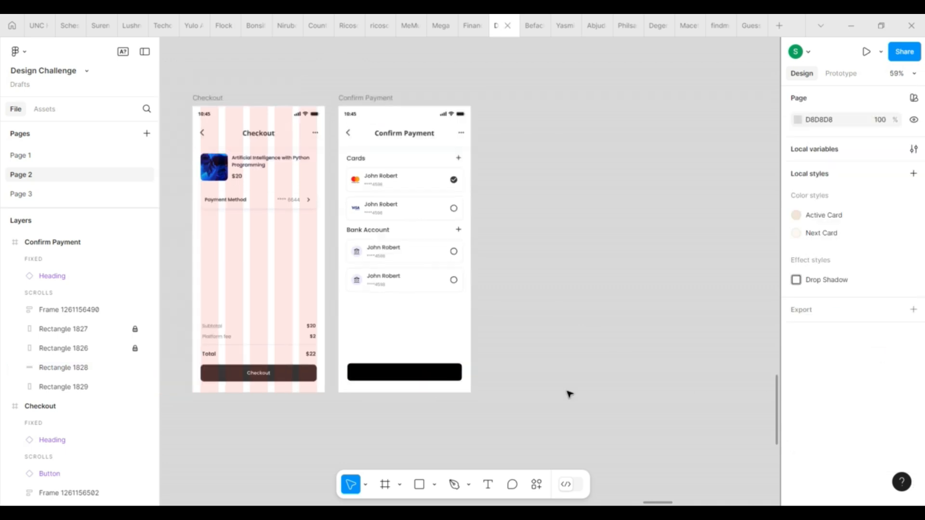
left_click(409, 374)
left_click(798, 379)
mouse_move(637, 347)
left_mouse_down()
mouse_move(698, 346)
mouse_move(692, 328)
mouse_move(634, 336)
mouse_move(644, 320)
mouse_move(642, 337)
left_mouse_up()
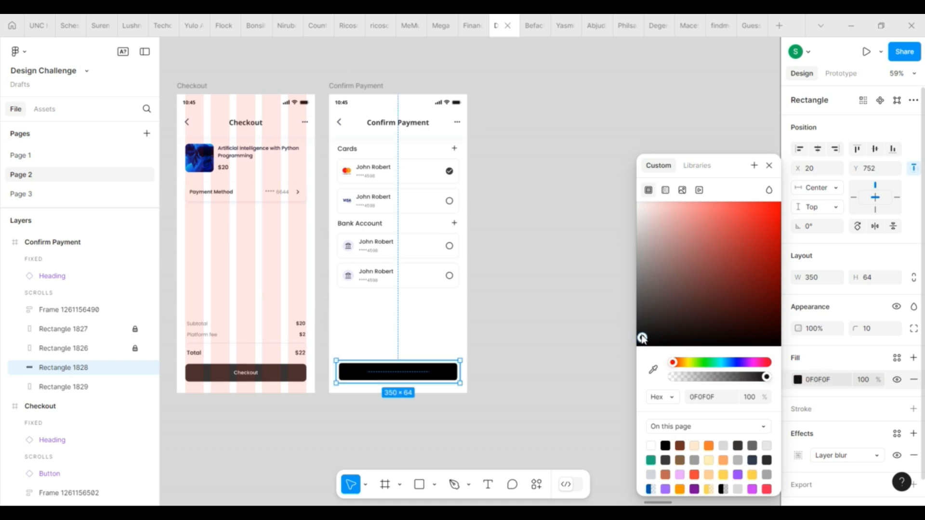
left_click(770, 165)
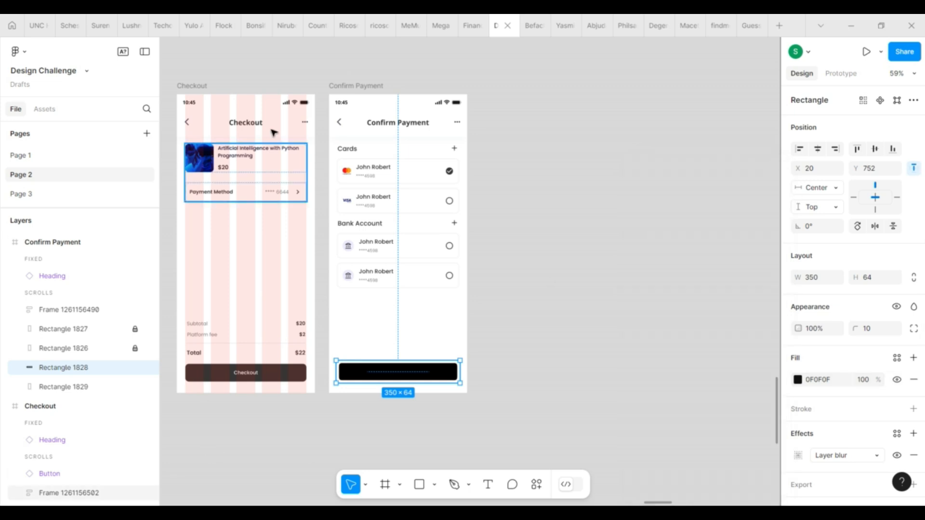
left_click(425, 428)
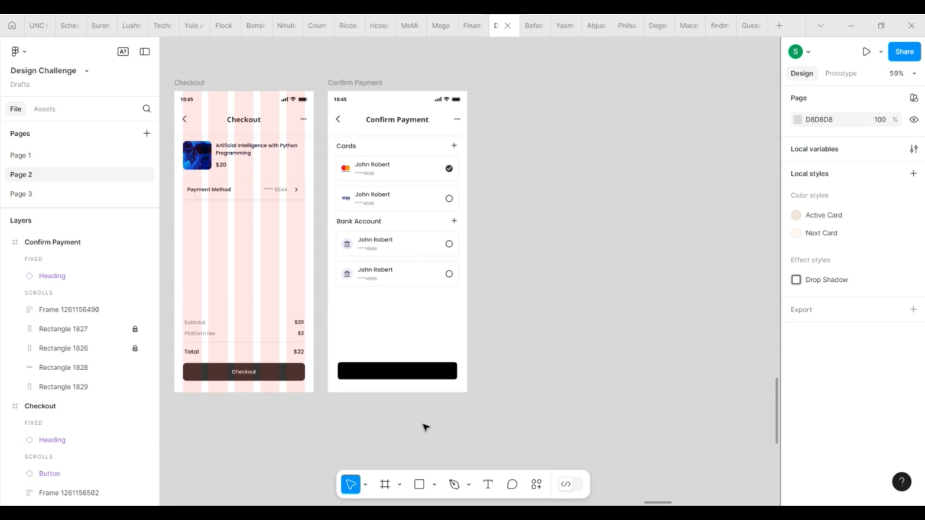
- Copy the Checkout button onto the blurred rectangle in the Confirm Payment frame and place its layer directly below the cards frame
scroll(426, 428, "down", 1)
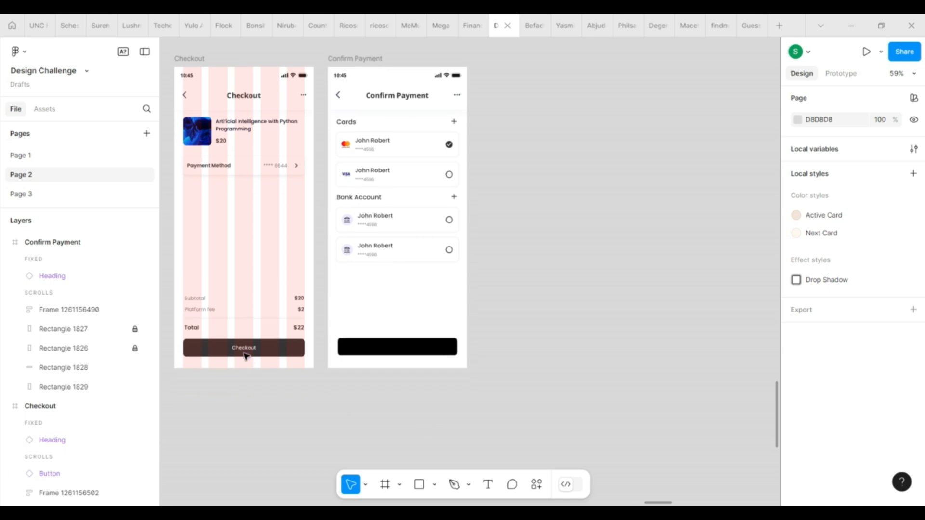
left_click(245, 356)
left_click(376, 350)
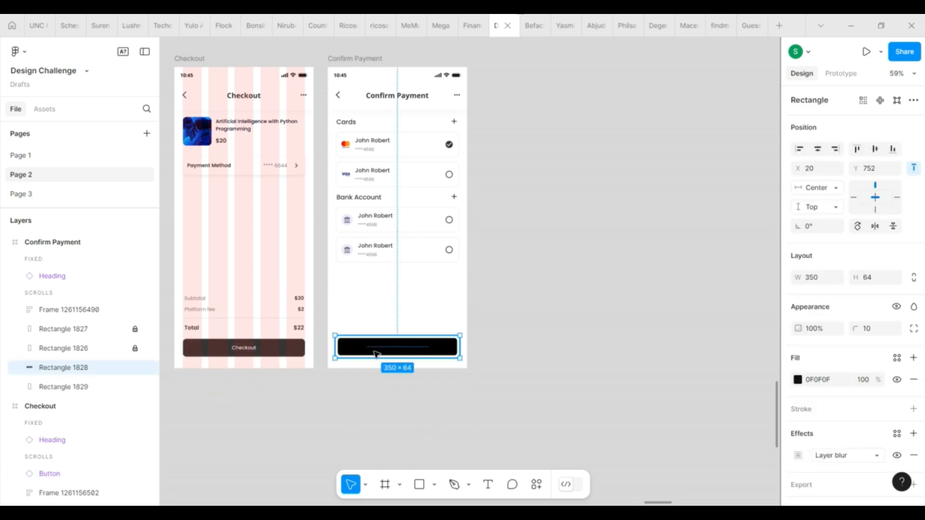
key("ctrl+shift+r")
left_click_drag(66, 372, 80, 320)
- Change the copied button's label to "Confirm Payment"
double_click(398, 350)
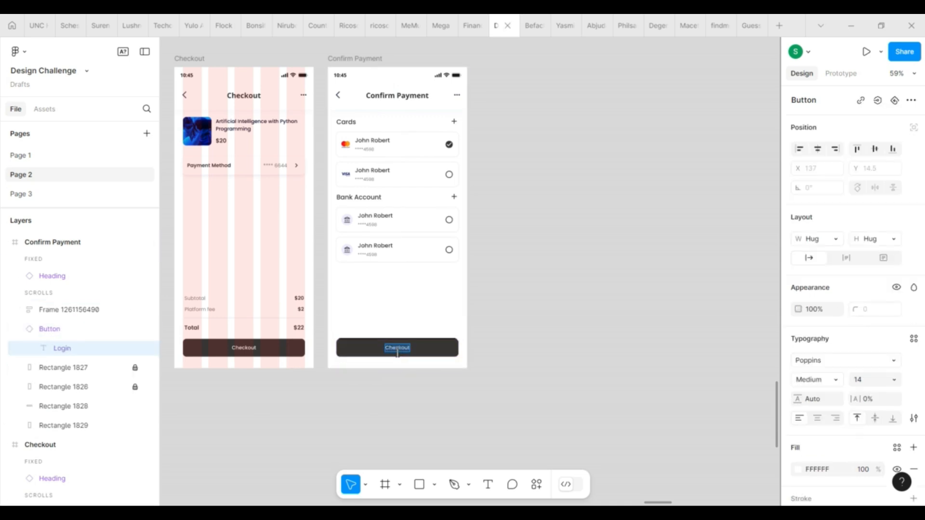
type("Confirm P")
scroll(404, 395, "up", 3)
type("ayment")
key("Escape")
left_click(343, 407)
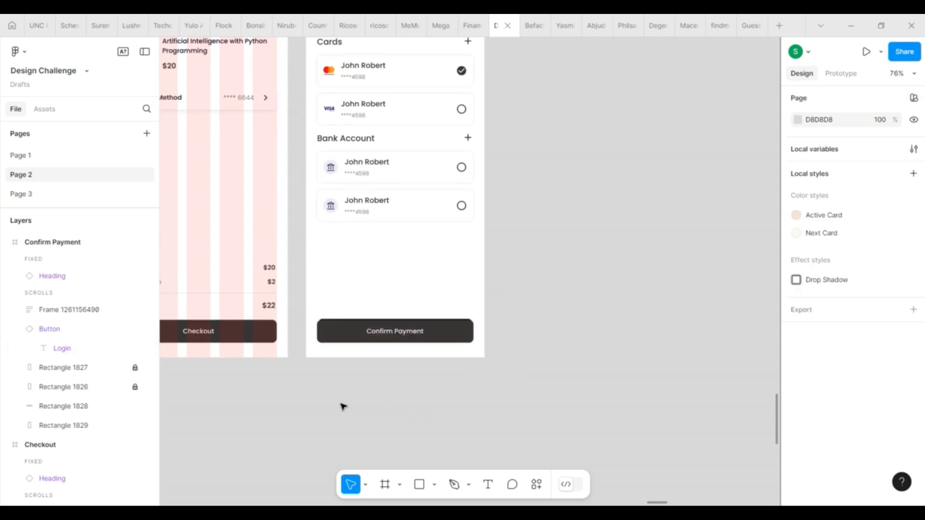
- Nudge the Confirm Payment button up to Y 758
left_click(344, 333)
key("Up")
key("Up")
key("Up")
key("Up")
key("Up")
key("Up")
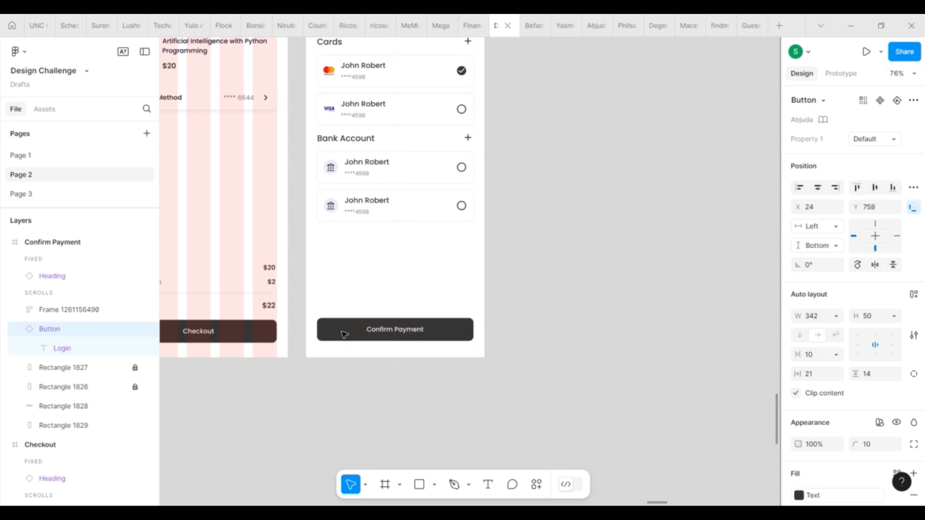
- Enlarge the blurred rectangle behind the Confirm Payment button to 359 × 66 and centre it horizontally at Y 750
left_click(70, 407)
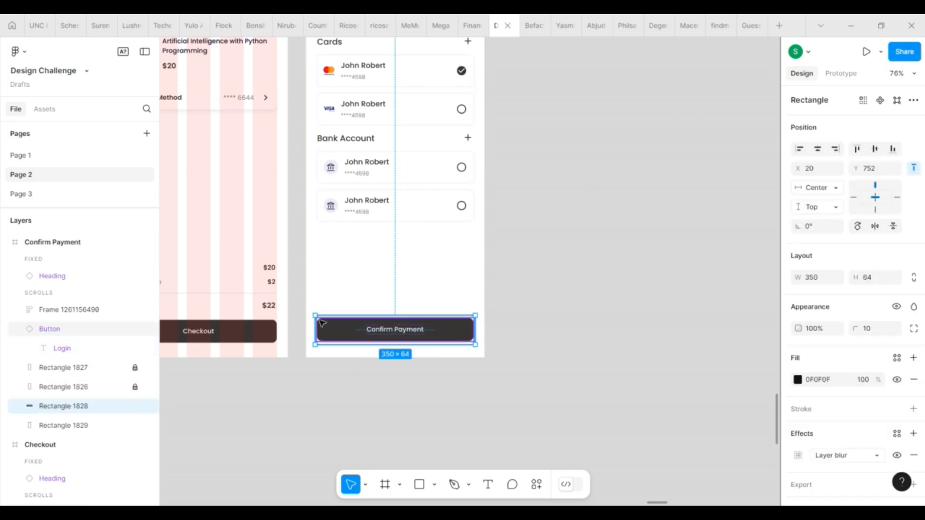
left_click_drag(315, 316, 311, 316)
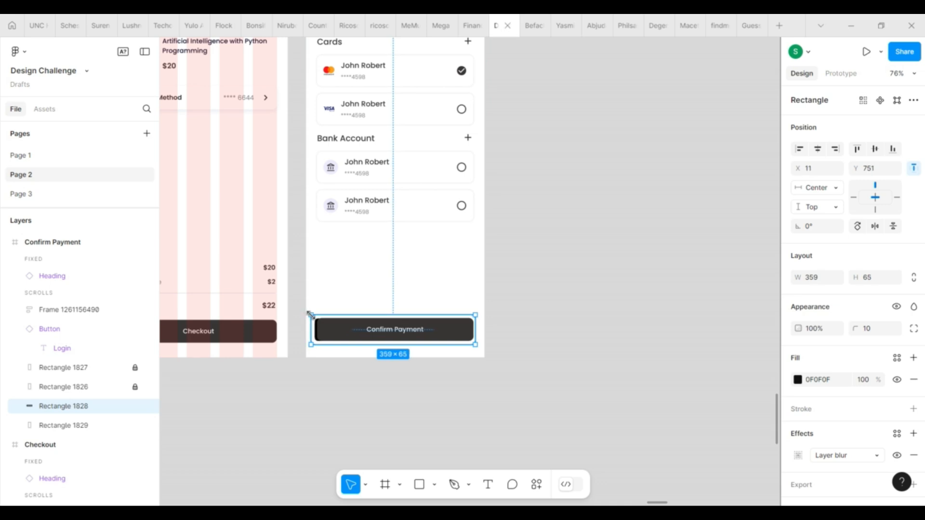
left_click_drag(371, 318, 371, 317)
left_click(819, 150)
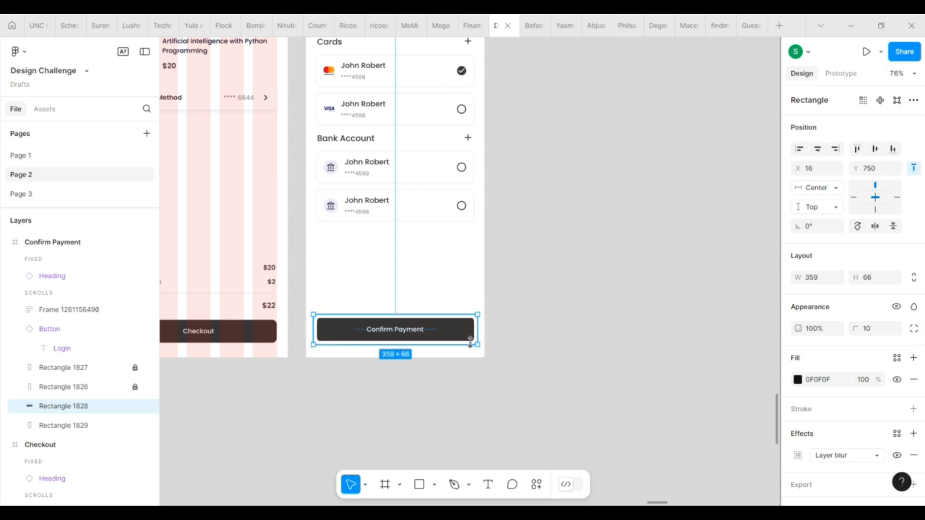
- Duplicate the blurred rectangle behind the Confirm Payment button and move the copy up to Y 647
key("ctrl+d")
key("shift+Up")
key("shift+Up")
key("shift+Up")
key("shift+Up")
key("shift+Up")
key("shift+Up")
key("shift+Up")
key("shift+Up")
key("shift+Up")
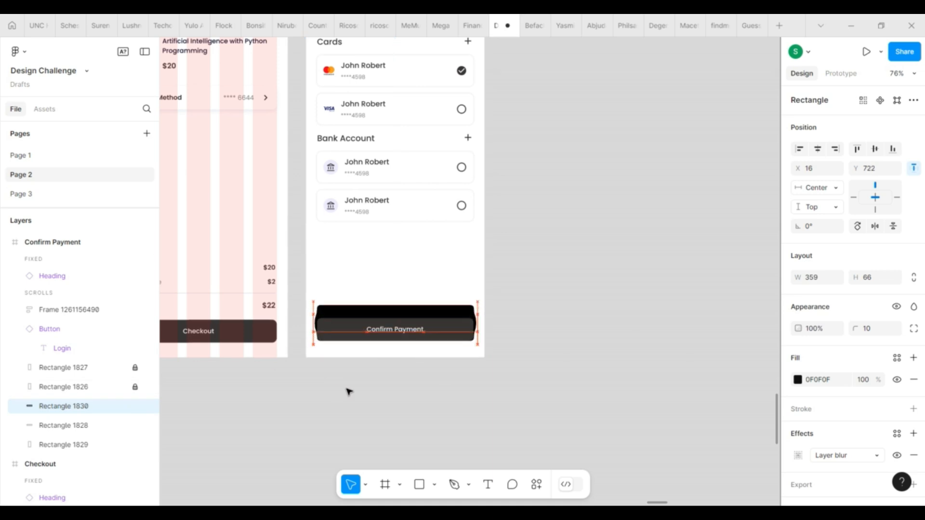
key("Up")
key("Up")
key("shift+Up")
key("Up")
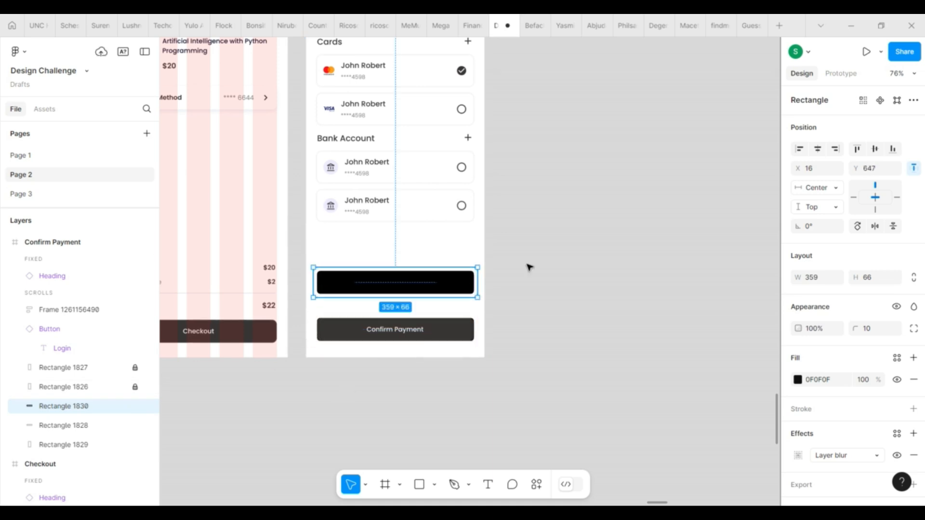
- Shape the duplicated rectangle into a circle by narrowing it to 68 × 66 and setting its corner radius to 200
left_click_drag(477, 282, 344, 271)
left_click(877, 331)
type("200")
key("Return")
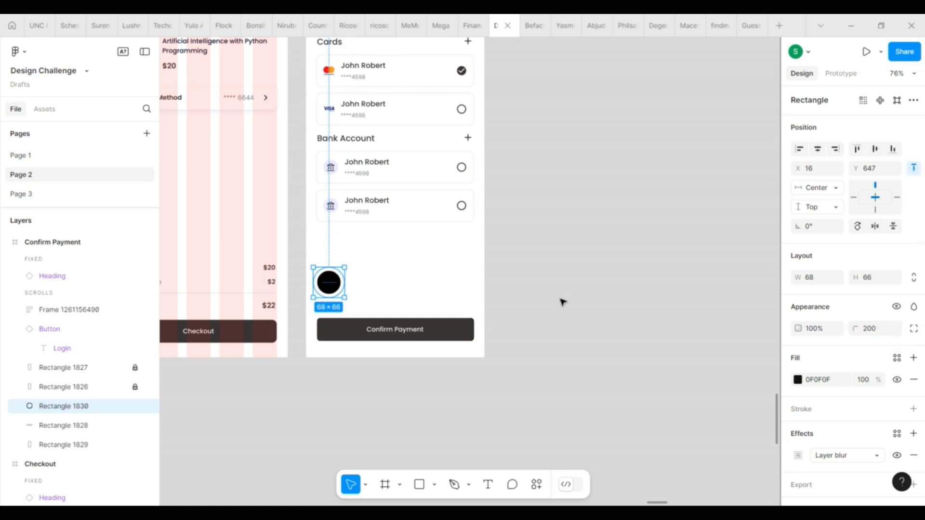
- Enlarge the circle to 142 × 143 at X -33, Y 556 and set its layer blur to 20
left_click_drag(329, 283, 368, 271)
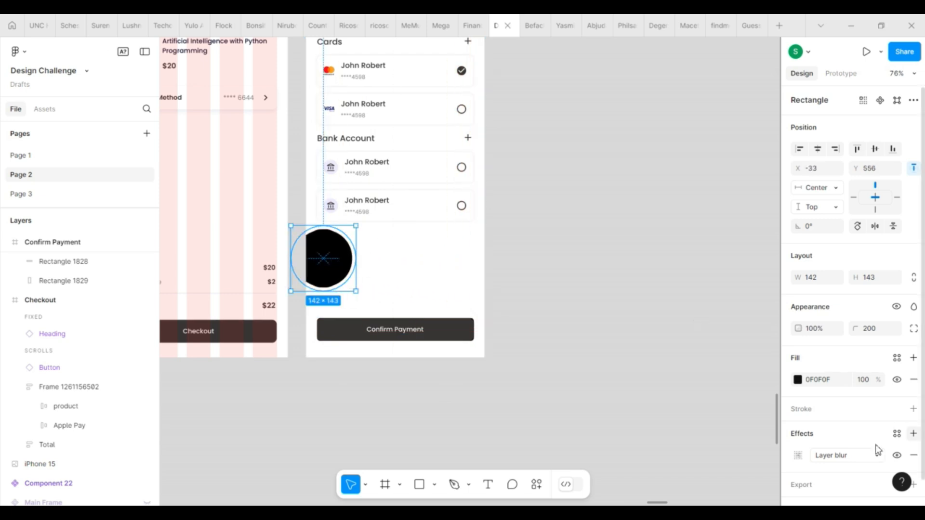
left_click(798, 456)
key("Return")
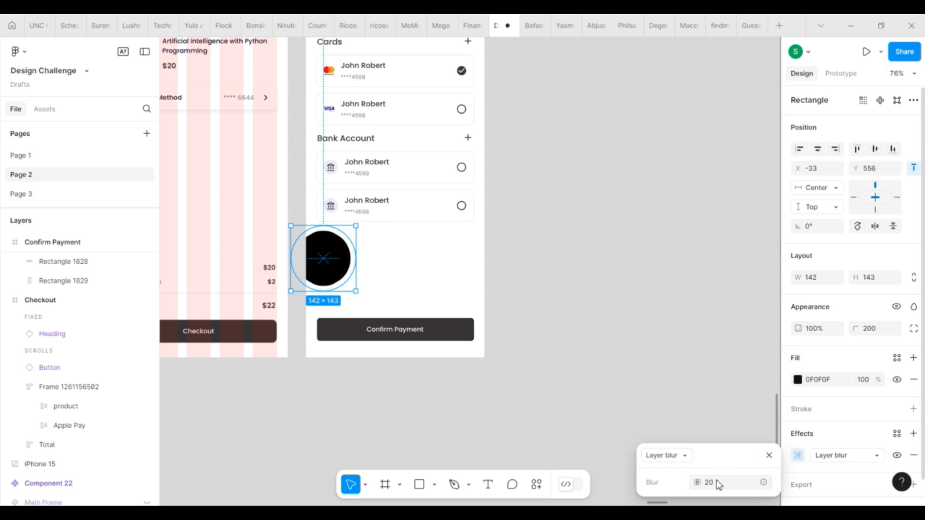
left_click(769, 455)
- Enlarge the black circle at the Confirm Payment frame's left edge to 184 × 185 at X -42, Y 546
left_click_drag(339, 269, 342, 269)
left_click(75, 302)
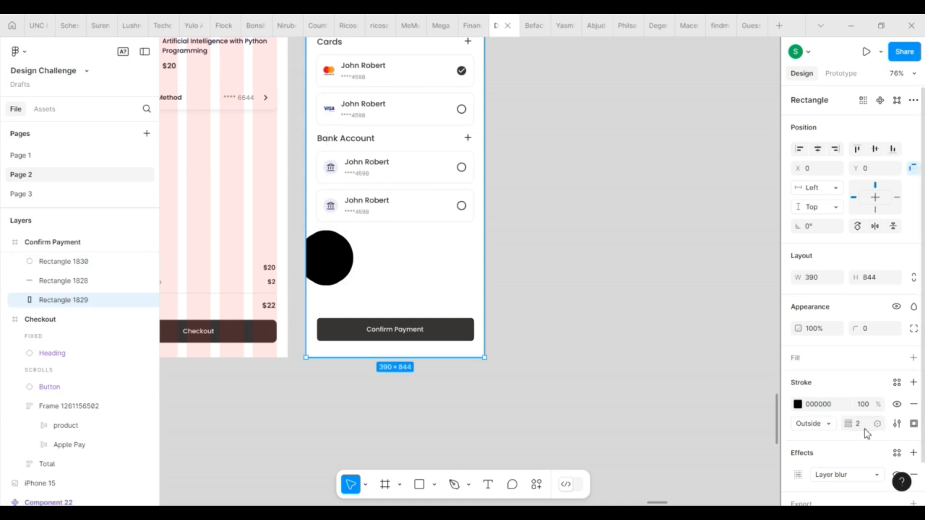
left_click_drag(339, 268, 378, 309)
left_click(331, 268)
left_click_drag(337, 286, 331, 282)
scroll(330, 282, "up", 2)
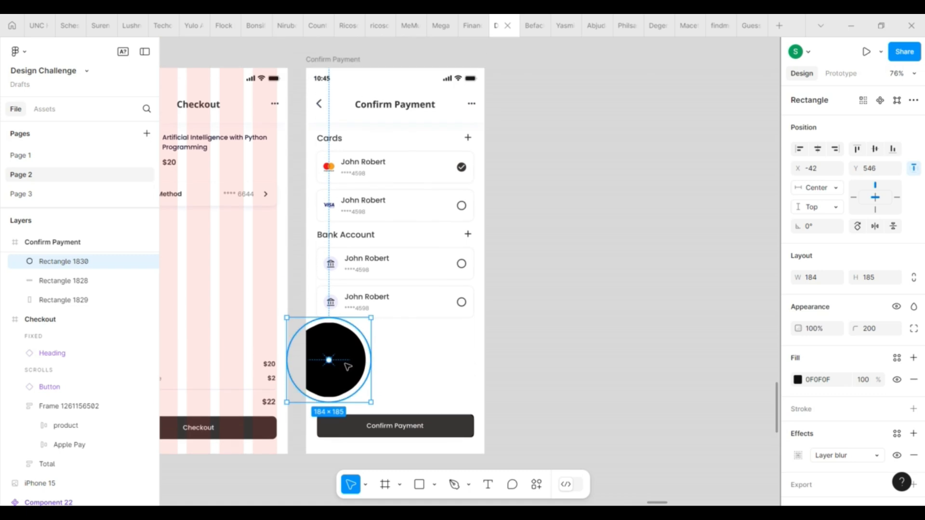
- Place one copy of the circle at X 248, Y 440 and another at X 24, Y 394, layered directly below Rectangle 1826
left_click_drag(347, 367, 479, 319)
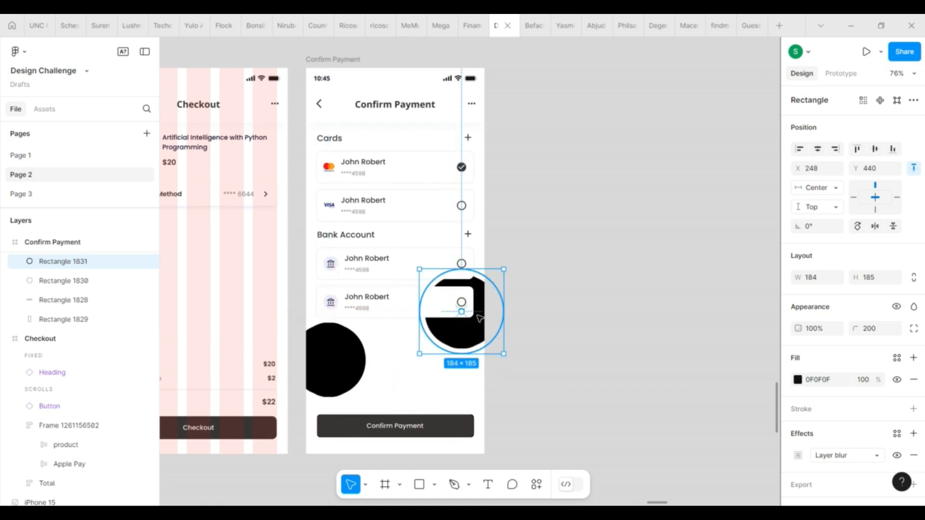
key("ctrl+d")
left_click_drag(575, 275, 450, 249)
left_click_drag(81, 381, 72, 496)
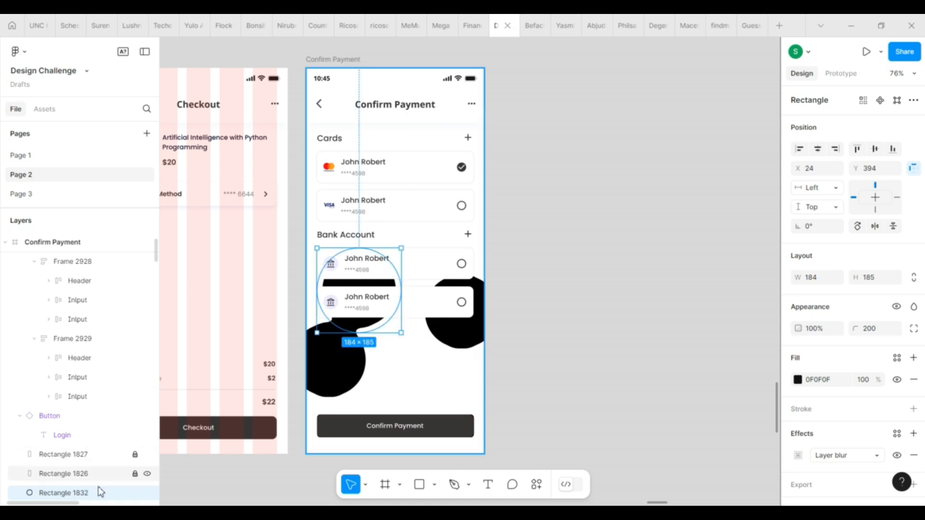
- Move the circle behind the bank account cards up to Y 160 and out past the Confirm Payment frame's left edge
left_click_drag(356, 261, 428, 310)
key("Up")
key("Up")
key("Up")
key("Up")
key("Up")
key("Up")
key("Up")
key("Up")
key("Up")
key("Up")
key("Up")
key("Up")
key("Up")
key("Up")
key("Up")
key("Up")
key("Up")
key("Up")
key("Up")
key("Up")
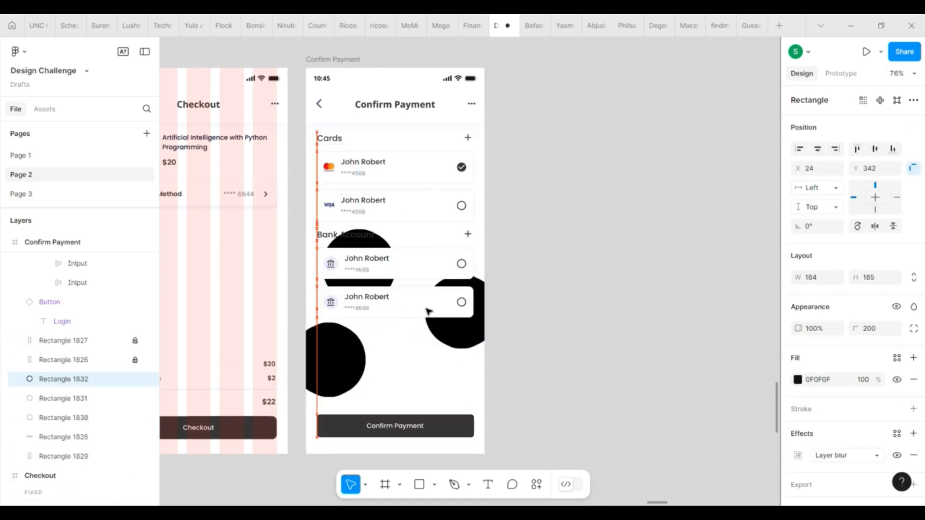
key("Up")
key("Up")
key("Up")
key("Up")
key("Up")
key("Up")
key("Up")
key("Up")
key("Up")
key("Up")
key("Up")
key("Up")
key("Up")
key("Up")
key("Up")
key("Up")
key("Up")
key("Up")
key("Up")
key("Up")
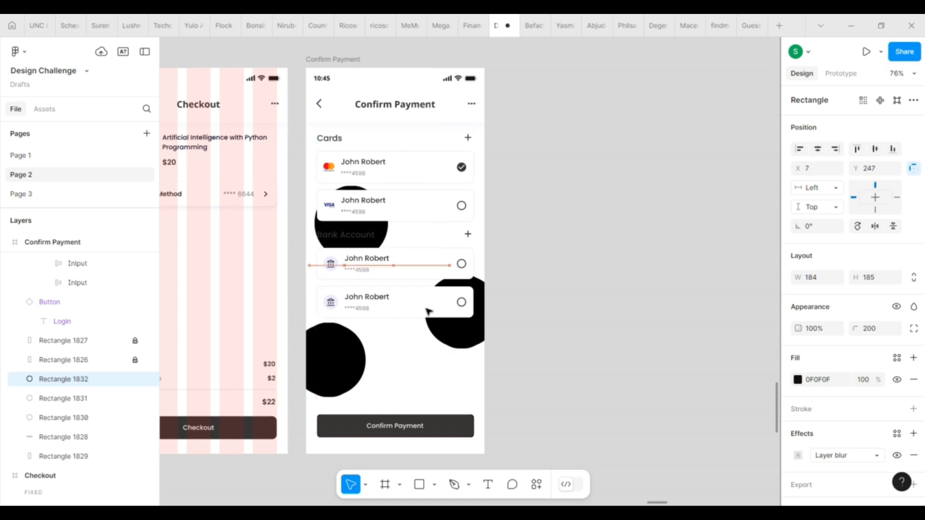
key("Left")
key("Left")
key("Left")
key("Left")
key("Left")
key("Left")
key("Left")
key("Left")
key("Left")
key("Left")
key("Left")
key("Left")
key("Left")
key("Left")
key("Left")
key("Left")
key("Left")
key("Left")
key("Left")
key("Left")
key("Up")
key("Up")
key("Up")
key("Up")
key("Up")
key("Up")
key("Up")
key("Up")
key("Up")
key("Up")
key("Up")
key("Up")
key("Up")
key("Up")
key("Up")
key("Up")
key("Up")
key("Up")
key("Up")
key("Up")
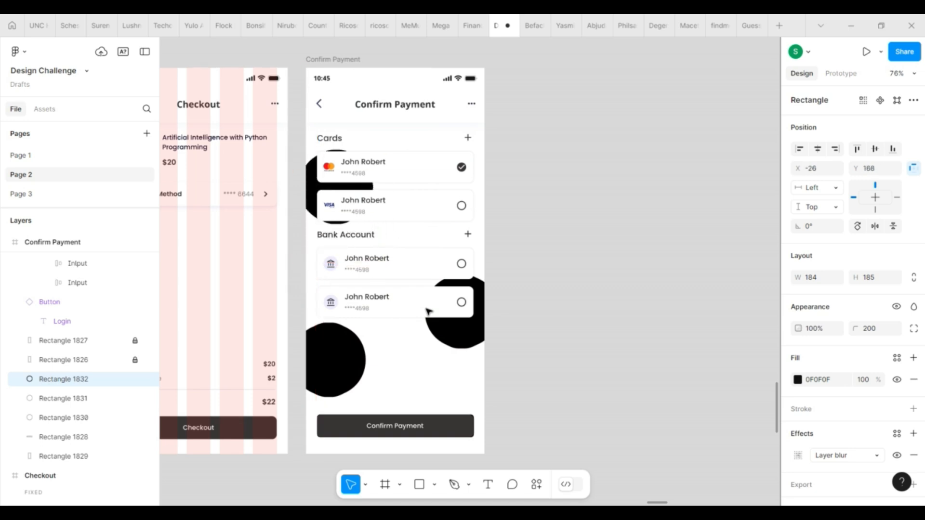
key("Left")
key("Left")
key("Left")
key("Left")
key("Left")
key("Left")
key("Left")
key("Left")
key("Left")
key("Left")
key("Left")
key("Left")
key("Left")
key("Left")
key("Left")
key("Left")
key("Left")
key("Left")
key("Left")
key("Left")
key("Left")
key("Left")
key("Left")
key("Left")
key("Left")
key("Left")
key("Left")
key("Left")
key("Left")
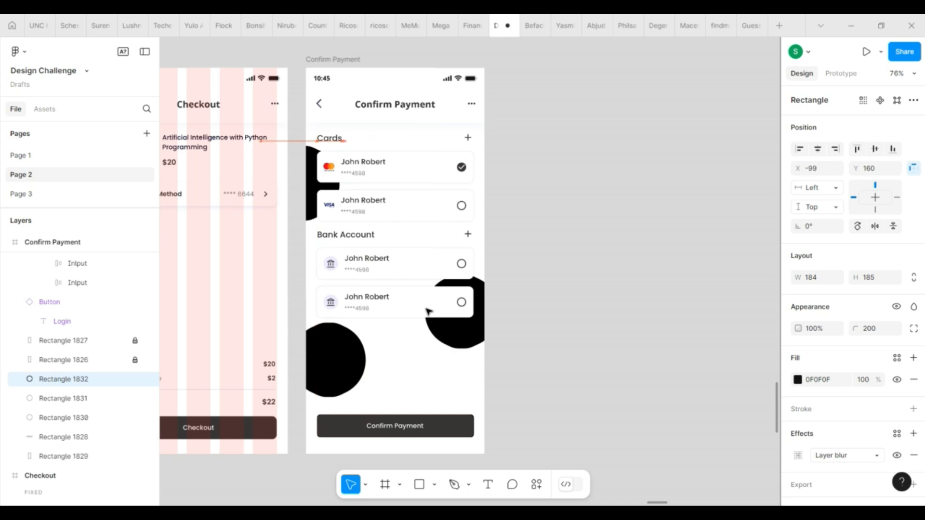
- Move the lower-left circle out past the Confirm Payment frame's left edge to X -179, keeping Y 546
left_click(345, 364)
key("shift+Left")
key("shift+Left")
key("shift+Left")
key("shift+Left")
key("shift+Left")
key("shift+Left")
key("shift+Left")
key("shift+Left")
key("shift+Left")
key("shift+Left")
key("shift+Left")
key("shift+Left")
key("shift+Left")
key("shift+Left")
key("shift+Left")
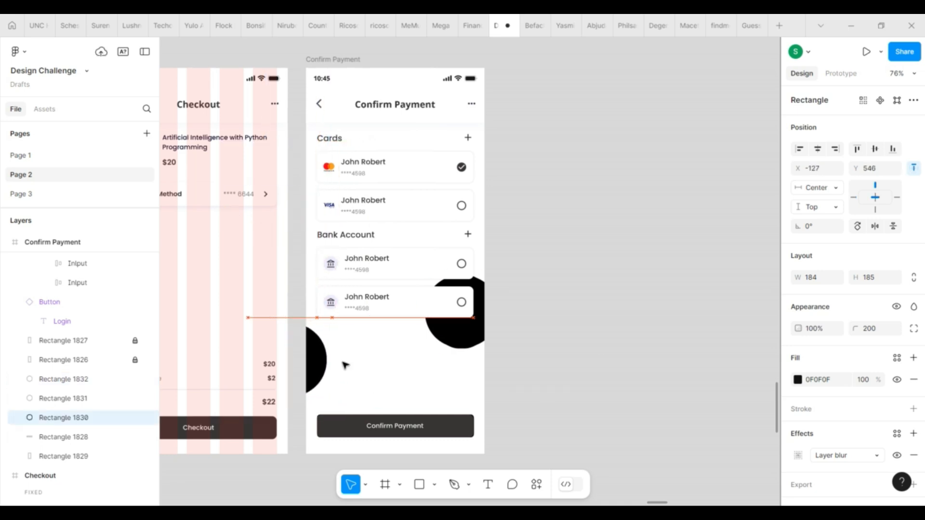
- Move the circle behind the bank account cards out past the Confirm Payment frame's right edge to X 384, keeping Y 440
left_click(482, 348)
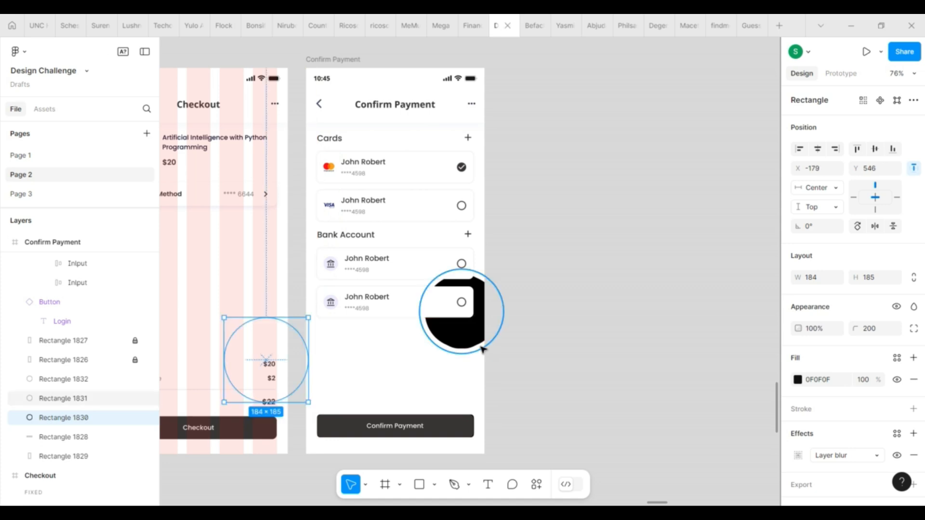
key("shift+Right")
key("shift+Right")
key("shift+Right")
key("shift+Right")
key("shift+Right")
key("shift+Right")
key("shift+Right")
key("shift+Right")
key("shift+Right")
key("shift+Right")
key("shift+Right")
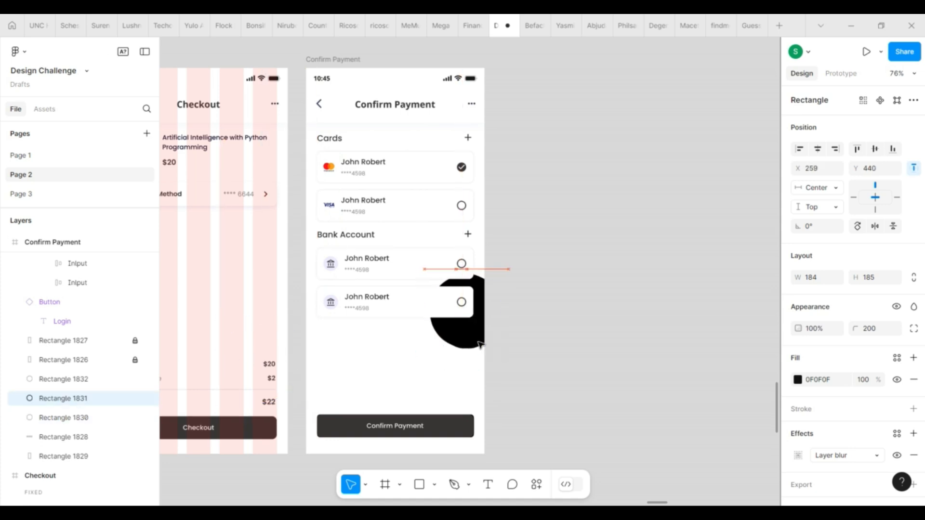
key("shift+Right")
key("shift+Right")
key("shift+Right")
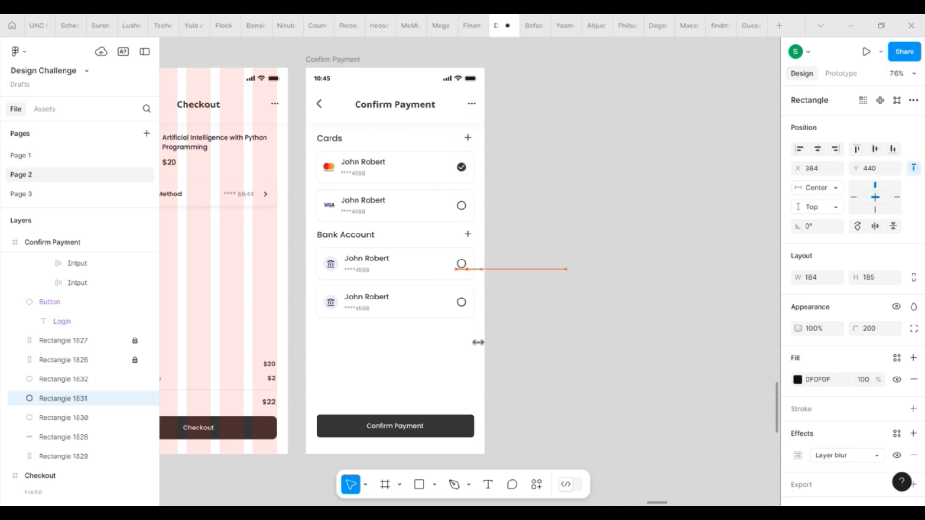
scroll(607, 357, "down", 2)
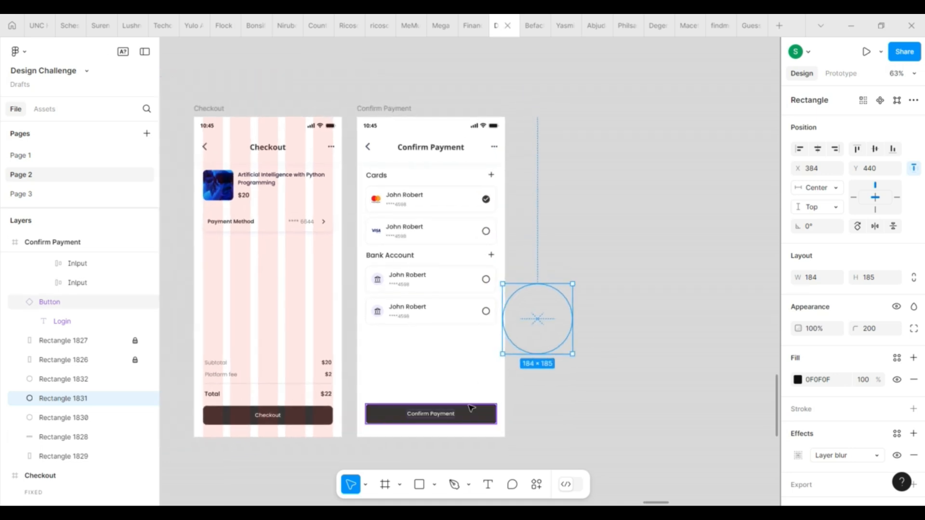
- Duplicate the Checkout frame's product row and place the copy on the empty canvas beside the Confirm Payment frame
left_click(256, 190)
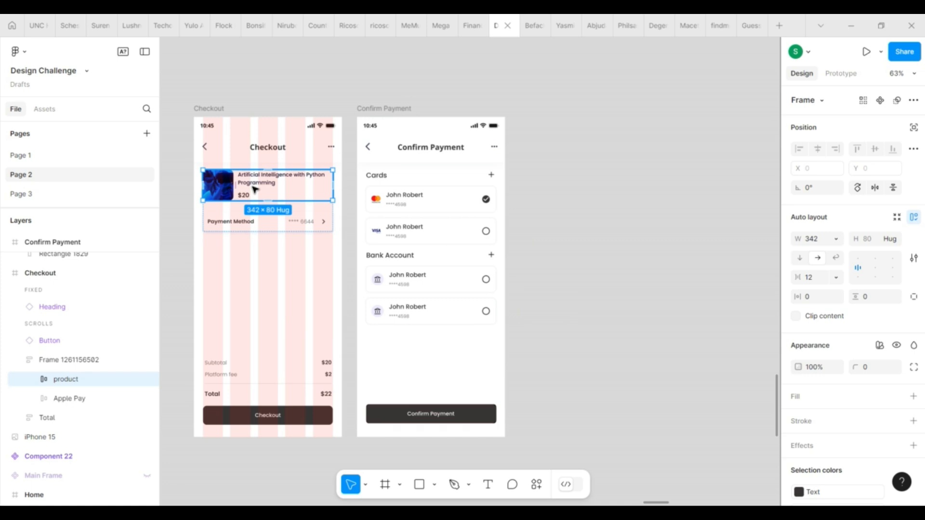
left_click(645, 367)
left_click(280, 198)
key("ctrl+d")
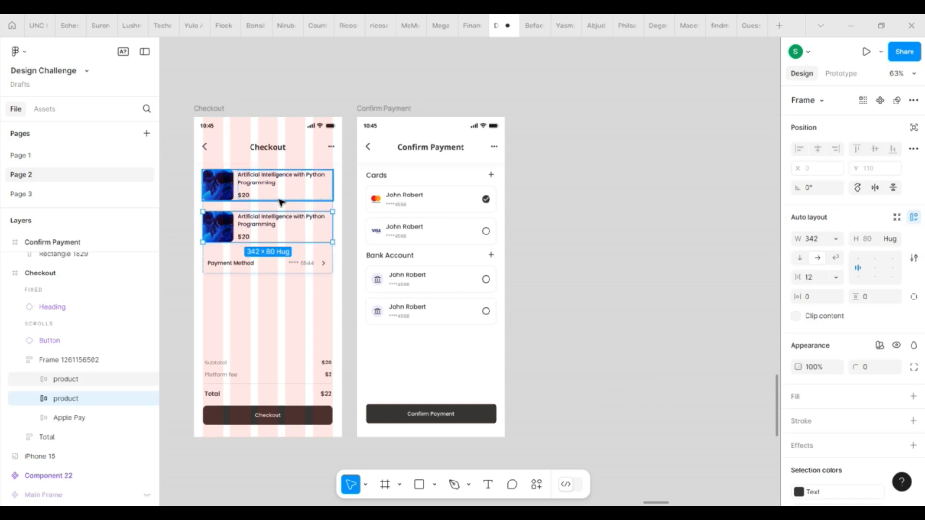
left_click_drag(294, 222, 639, 310)
scroll(705, 333, "up", 4)
scroll(705, 332, "down", 1)
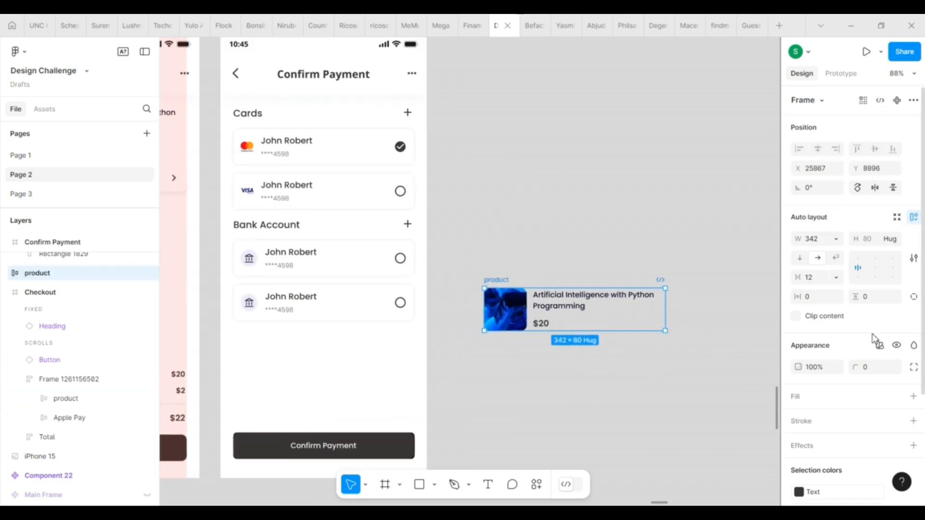
- Switch the product copy to vertical auto layout and align both its contents and its inner text frame to top center
left_click(800, 258)
left_click(541, 345)
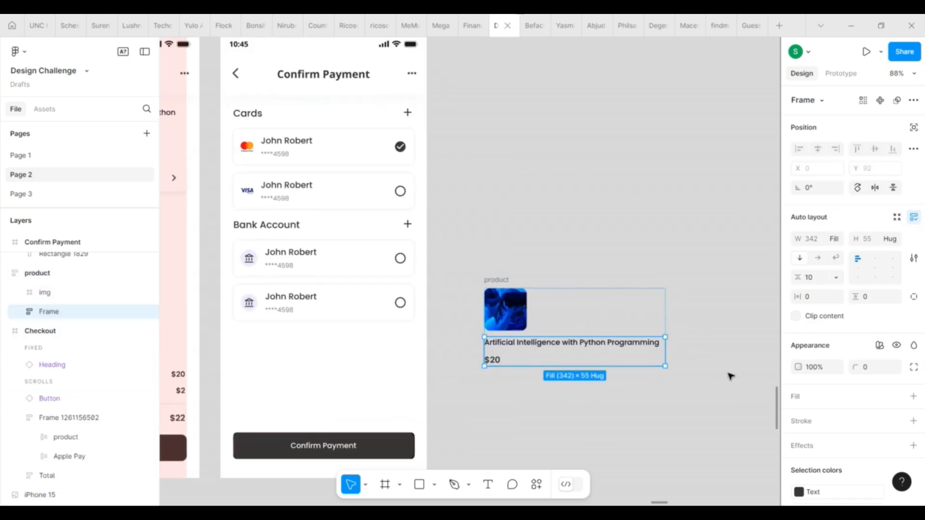
left_click(876, 259)
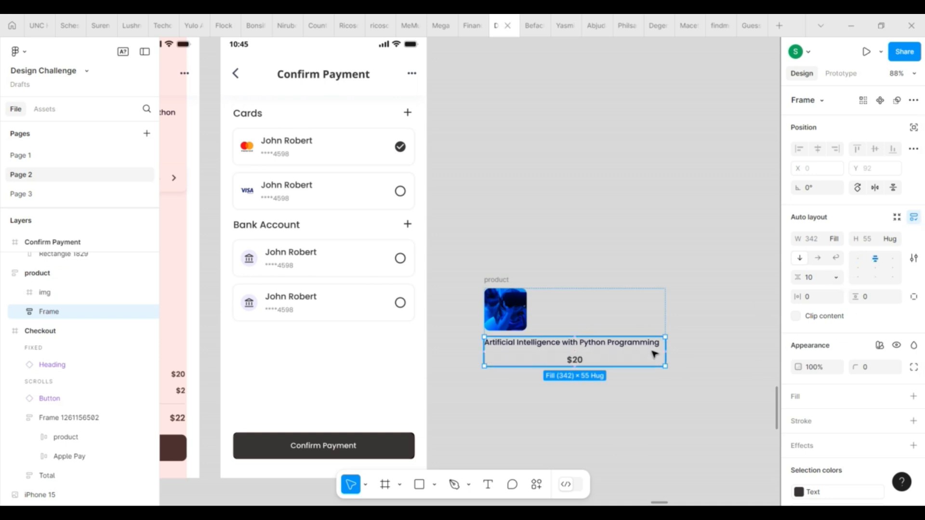
mouse_move(666, 347)
left_mouse_down()
mouse_move(653, 347)
mouse_move(665, 347)
left_mouse_up()
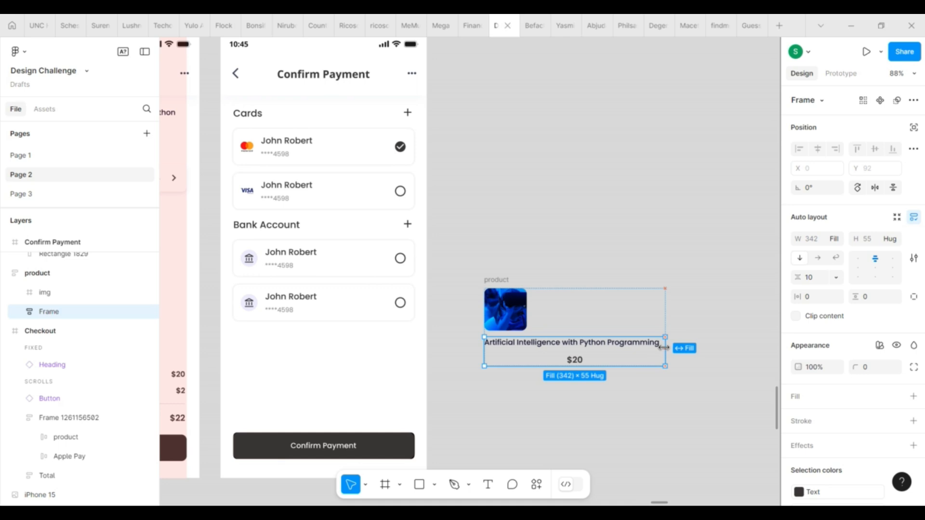
left_click(618, 309)
left_click(875, 259)
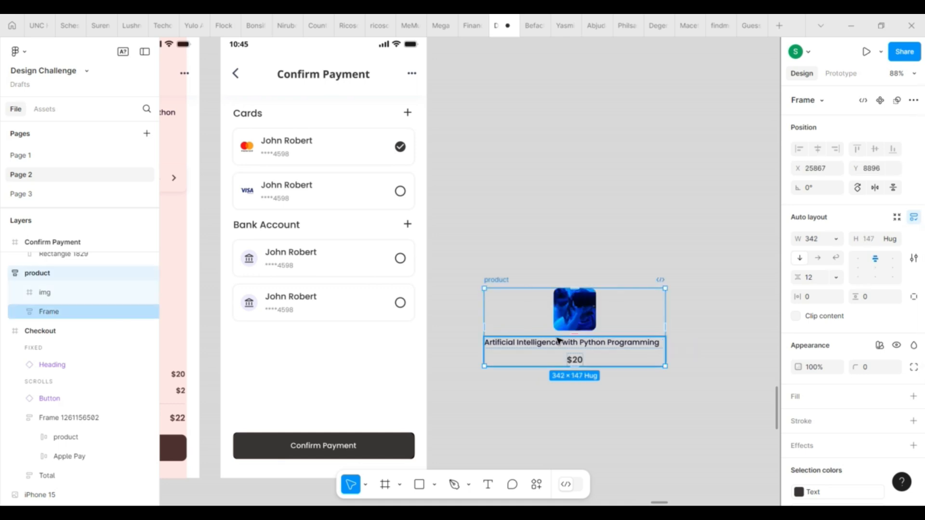
- Resize the product copy's img frame and the image inside it to 140 × 140
left_click(575, 311)
left_click(878, 239)
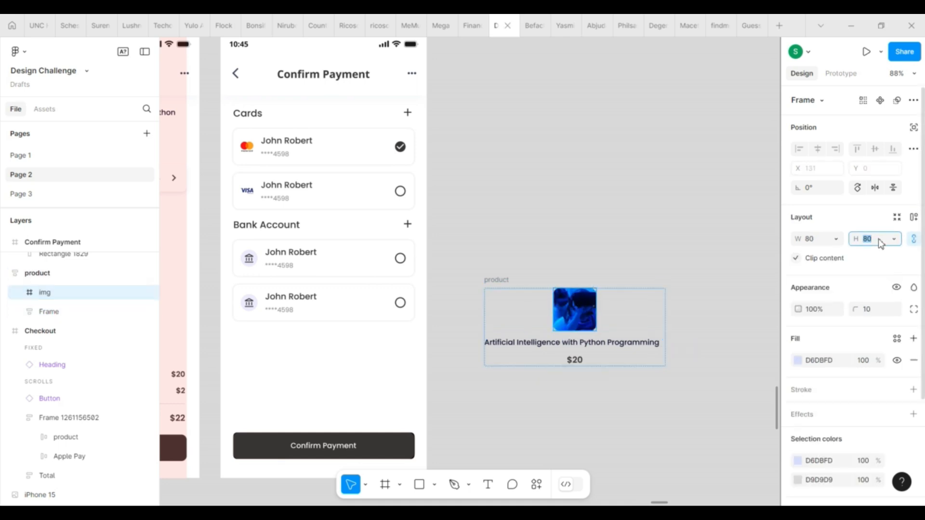
type("140")
key("Return")
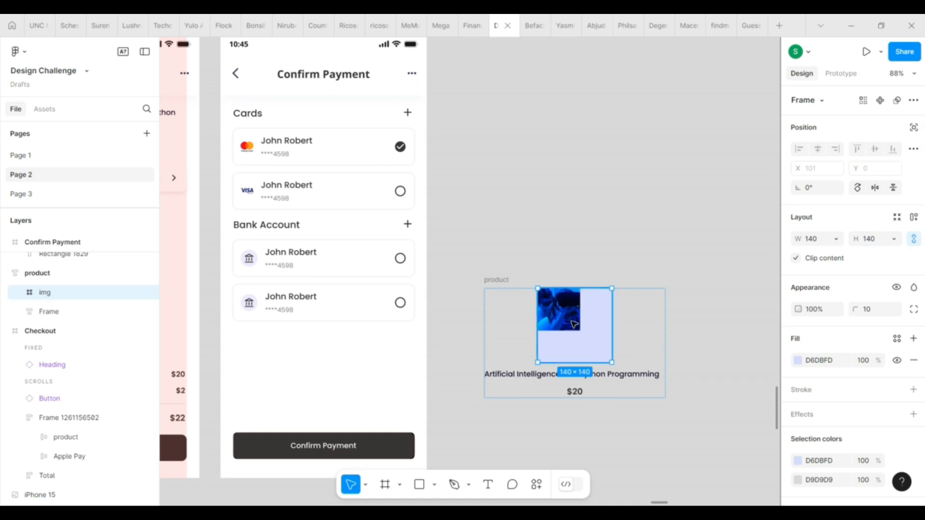
key("Return")
left_click(875, 278)
type("140")
key("Return")
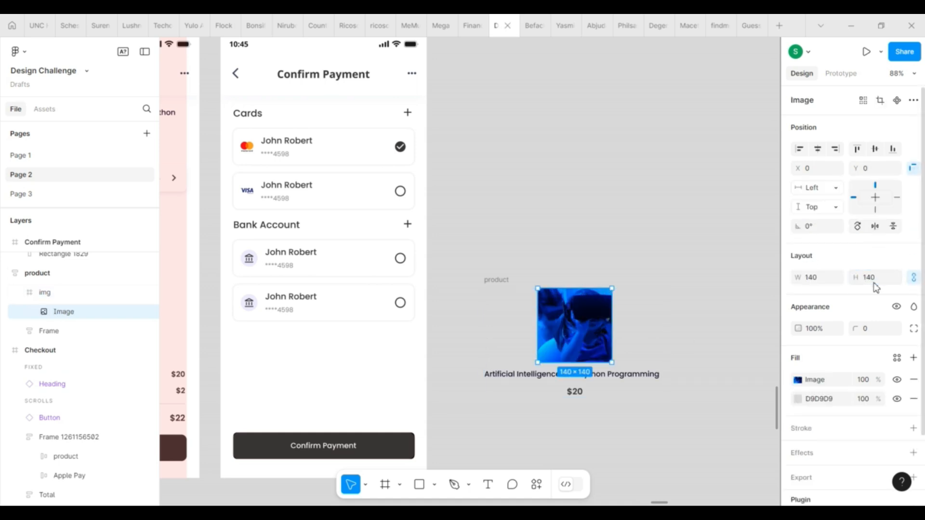
left_click(612, 220)
left_click(497, 280)
scroll(526, 231, "down", 3)
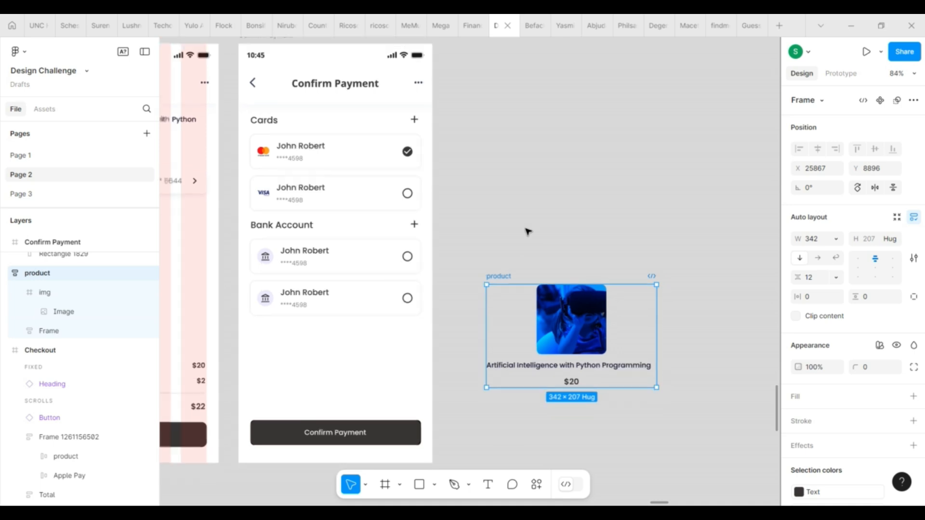
- Copy the filled check_circle icon from the Mastercard row into the product copy, below the $20 price
left_click(439, 172, "ctrl")
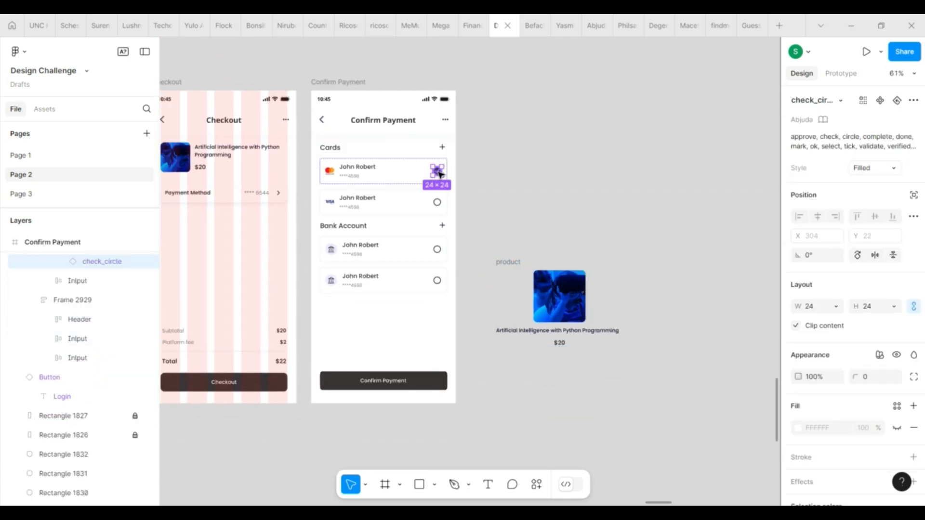
left_click(514, 263)
key("ctrl+v")
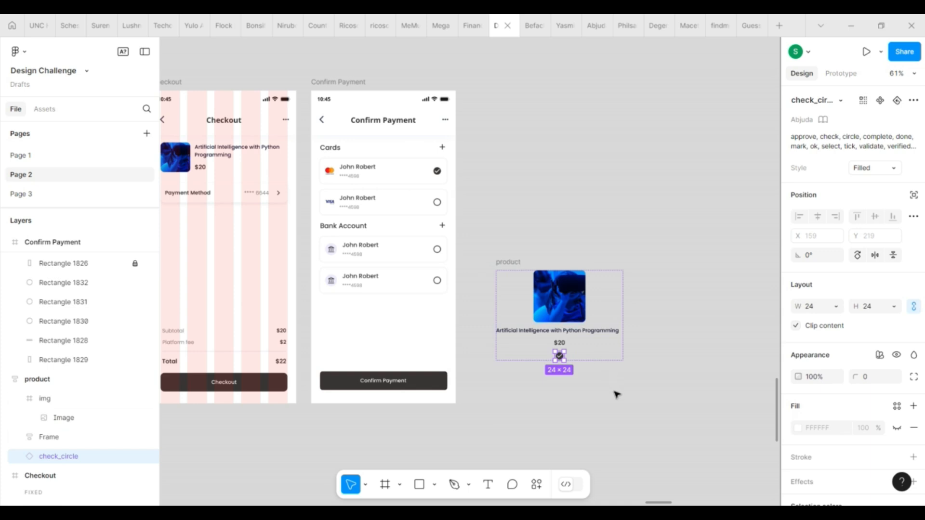
- Enlarge the product copy's check_circle icon to 120 × 120, and reduce it to 100 × 100
scroll(617, 394, "down", 2)
left_click(879, 311)
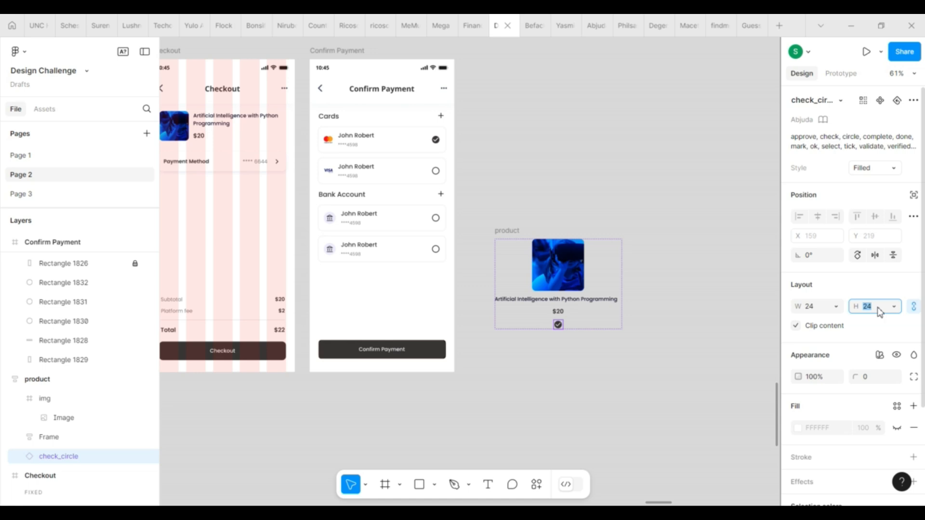
type("120")
key("Return")
left_click(728, 403)
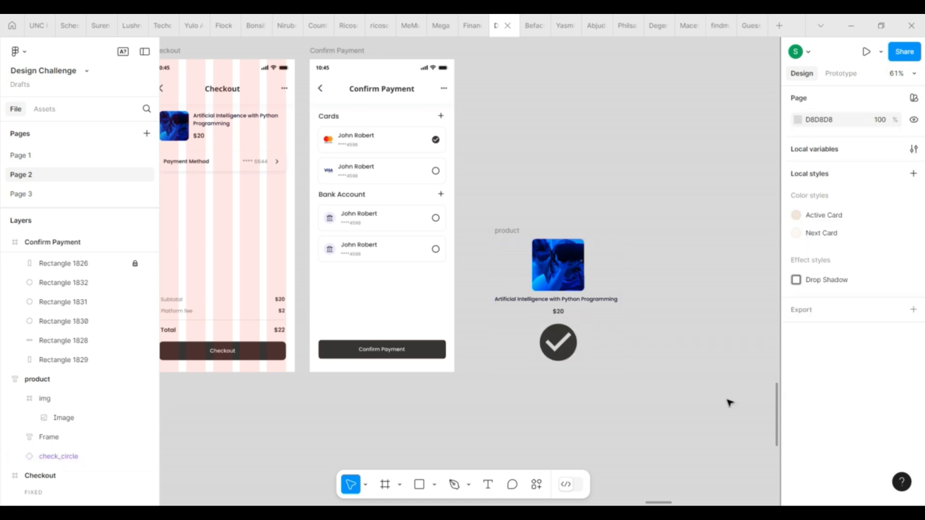
left_click(580, 346)
left_click(882, 311)
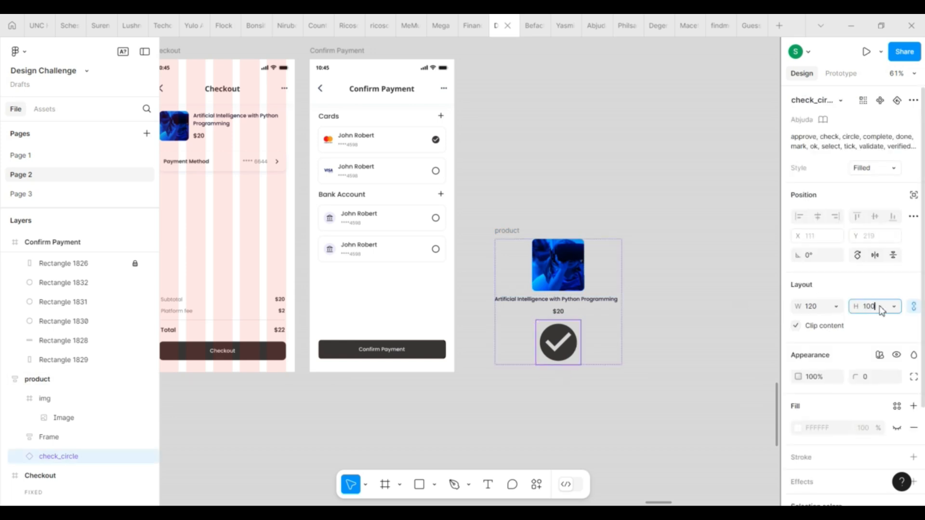
key("Return")
left_click(669, 402)
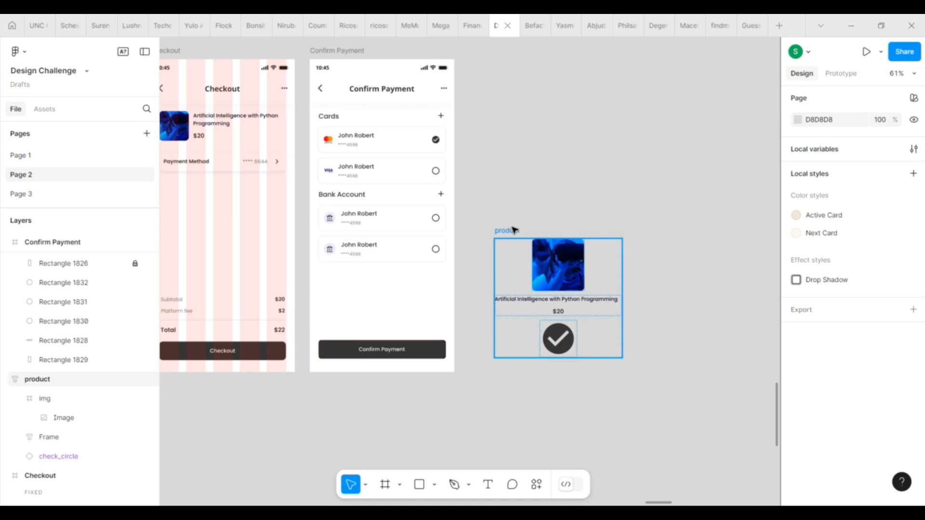
- Place a copy of the Confirm Payment button below the product copy and change its label to Start Course
scroll(514, 230, "down", 1)
left_click(377, 336)
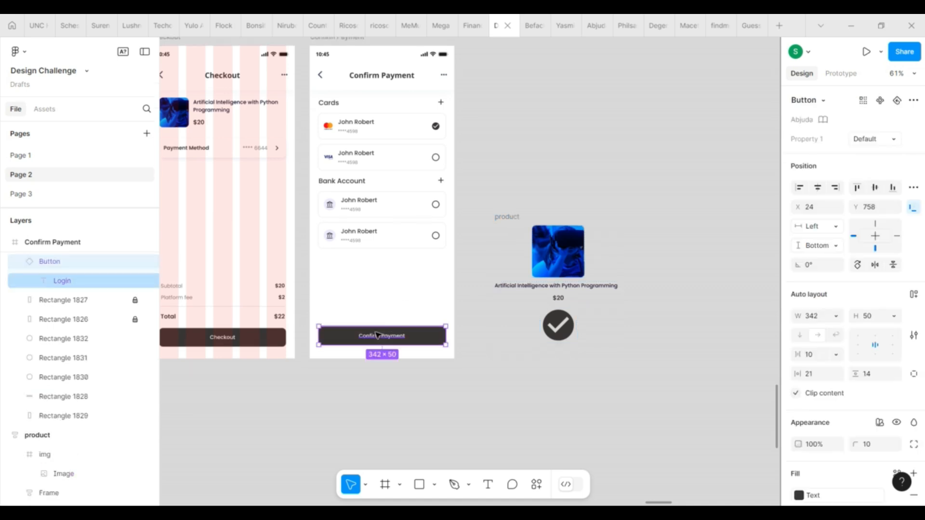
left_click(573, 405)
key("ctrl+v")
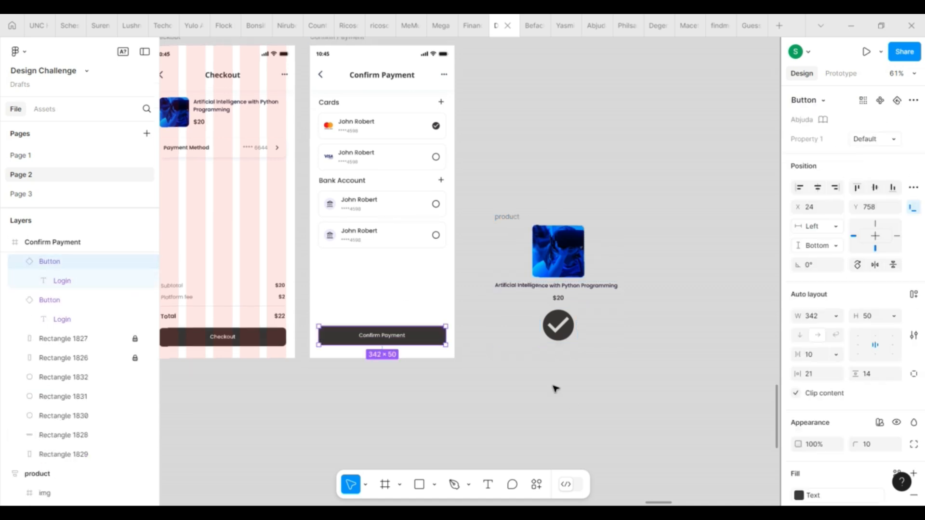
left_click_drag(383, 338, 560, 370)
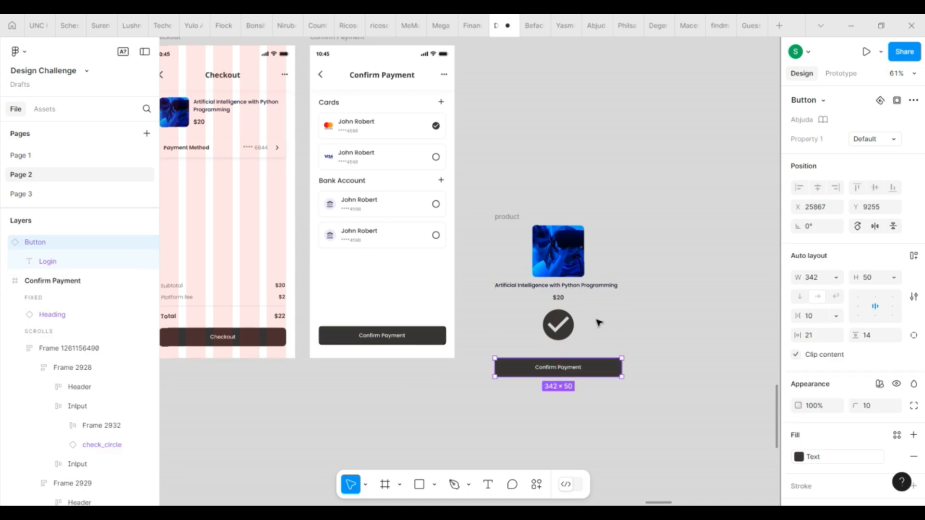
double_click(555, 374)
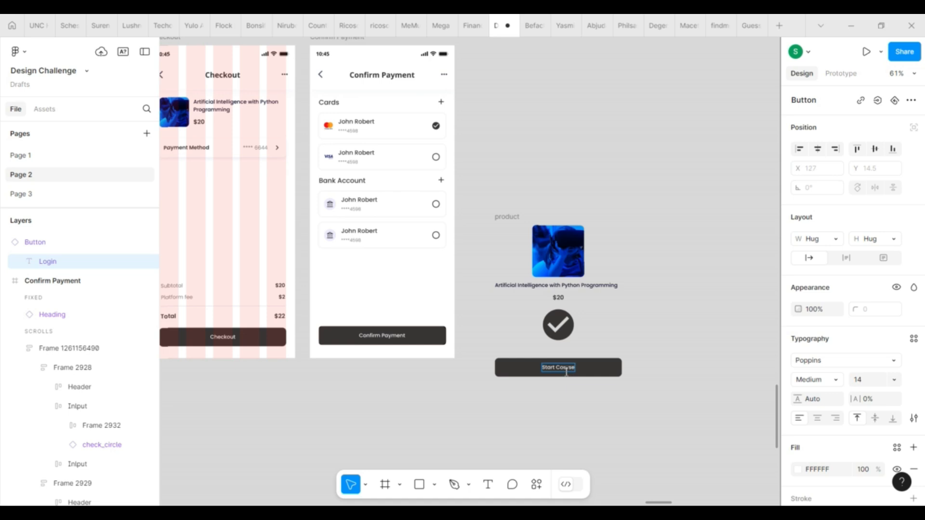
key("Escape")
- Duplicate the course title below the check_circle icon in the product frame and change its text to Successfully Purchased
scroll(579, 380, "up", 4)
left_click(621, 232, "ctrl")
key("ctrl+c")
left_click(611, 294)
key("ctrl+v")
double_click(594, 331)
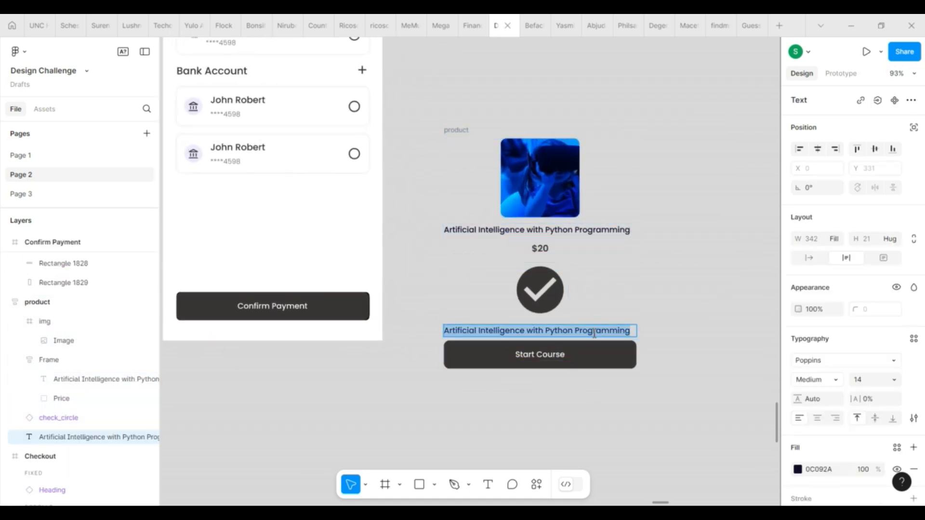
type("Successfully")
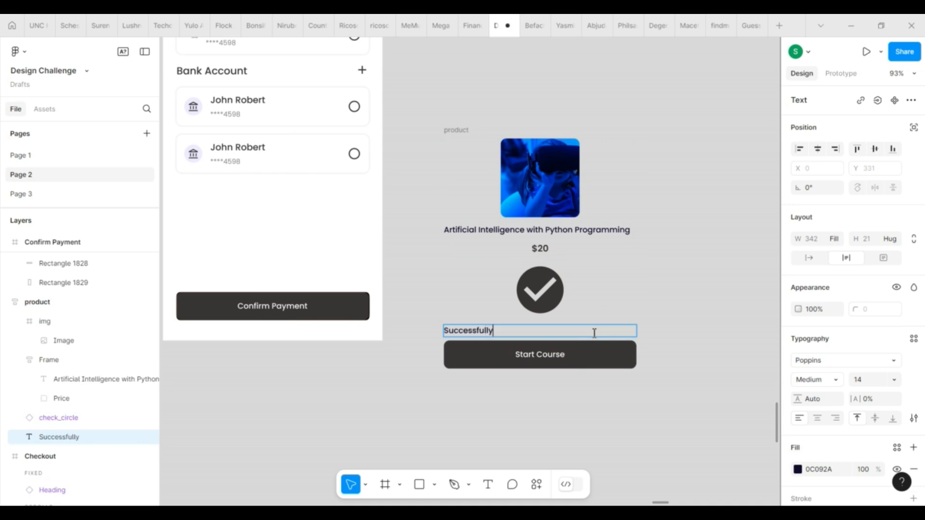
type(" Purchased")
key("Escape")
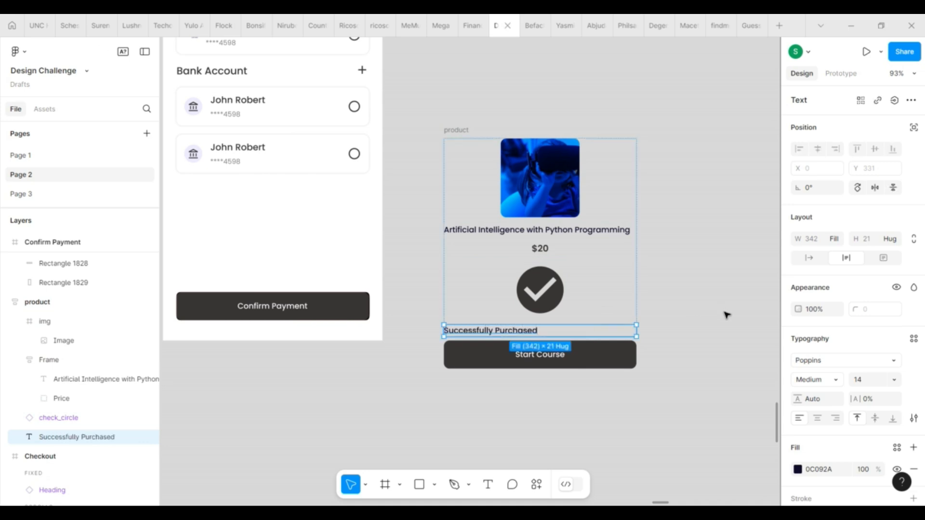
- Center the Successfully Purchased text and apply the Secondary Text color style to it
left_click(818, 422)
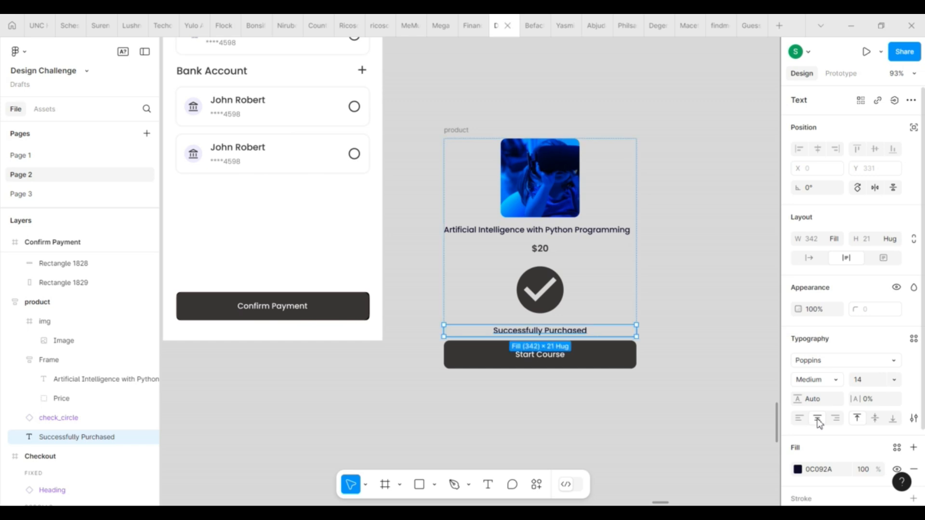
left_click(798, 469)
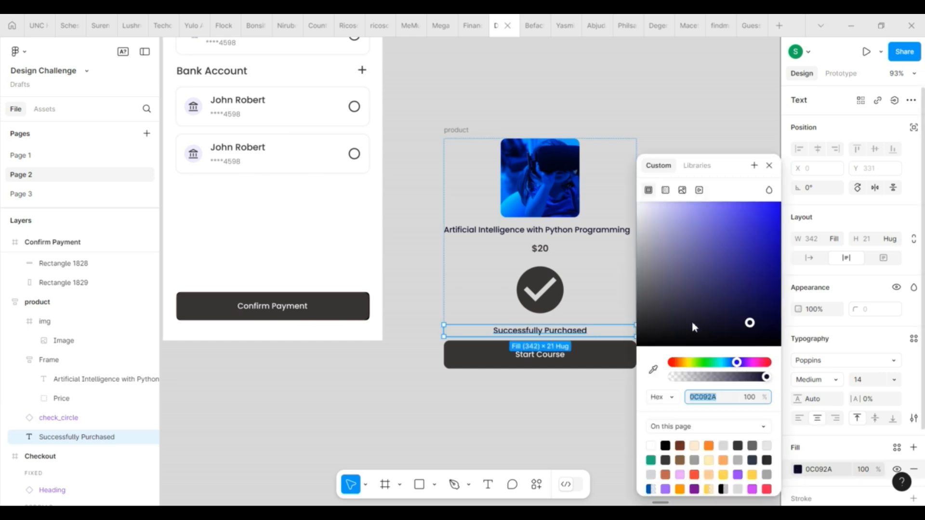
left_click(897, 448)
left_click(693, 426)
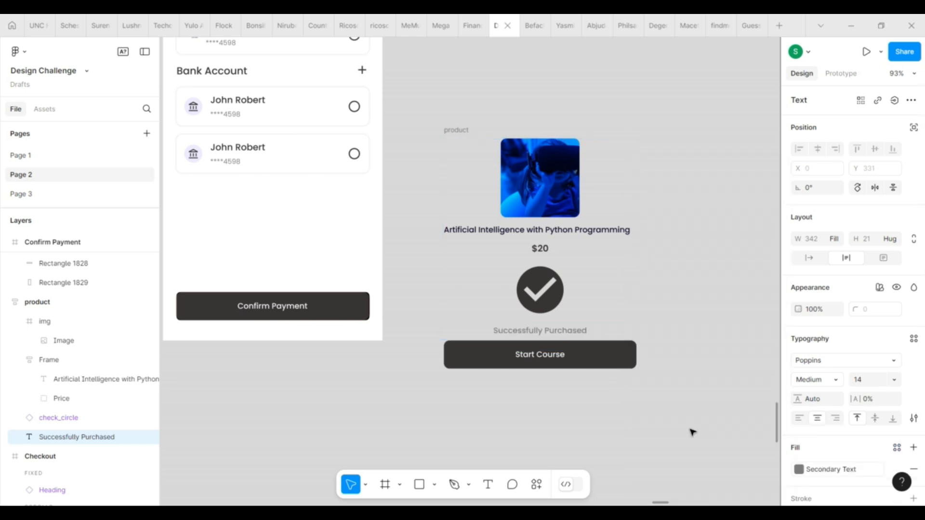
left_click(644, 402)
- Set the size of the check_circle icon above Successfully Purchased to 80 × 80
scroll(626, 306, "down", 3)
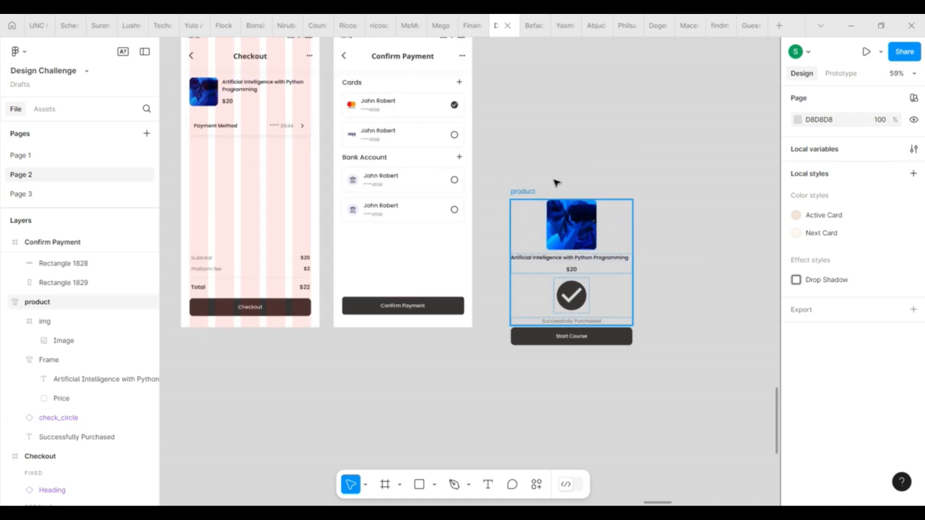
left_click(572, 295)
key("Return")
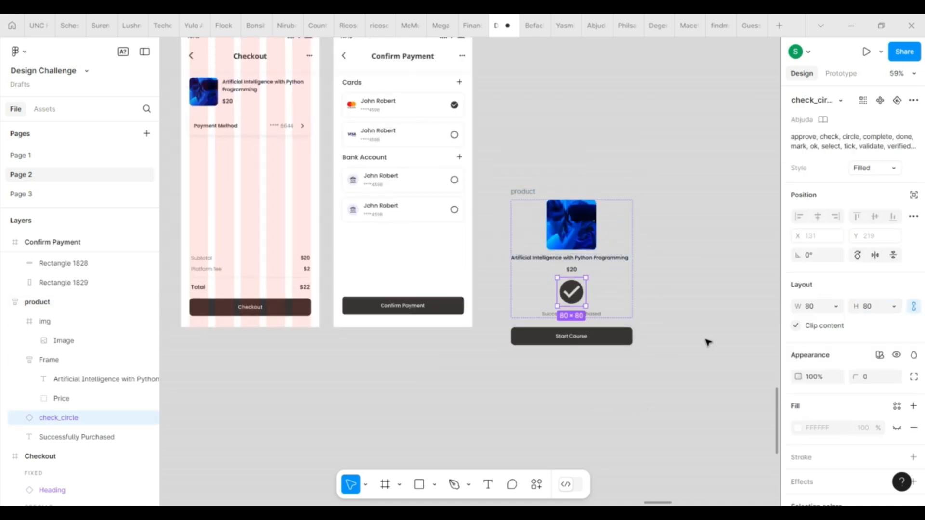
left_click(717, 326)
- Move the product frame up to Y 8833 and wrap it with the Start Course button in one auto layout frame
left_click_drag(526, 189, 524, 167)
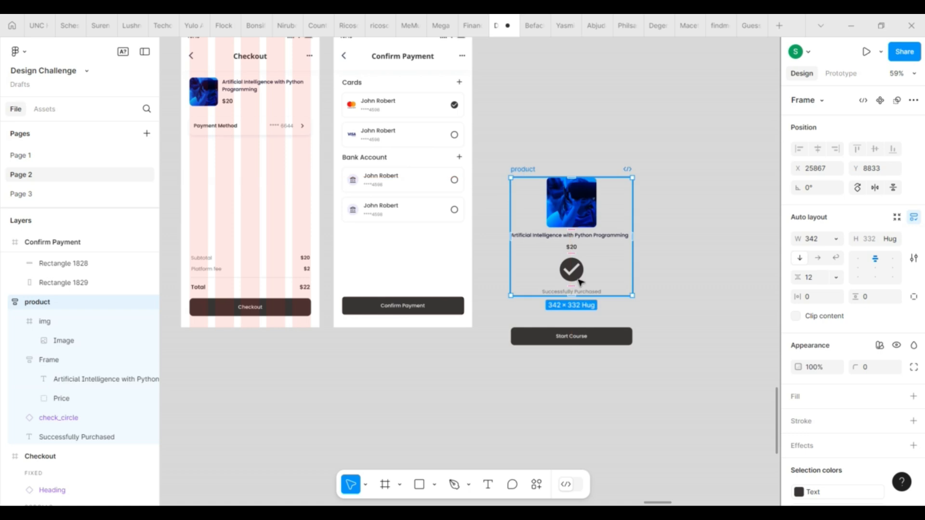
left_click(562, 336, "shift")
key("shift+a")
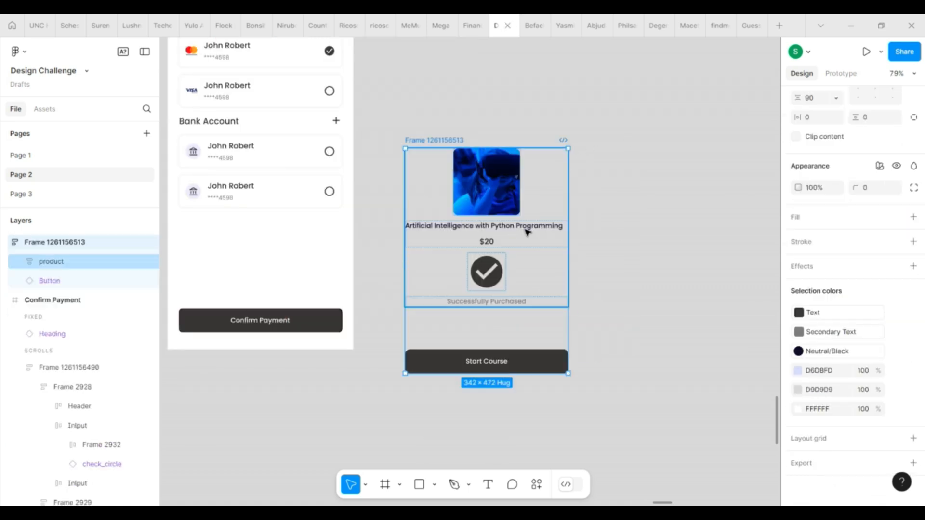
- Detach the color styles from the course title and price below the course image and set both to FFFFFF
double_click(527, 231)
left_click(867, 412)
left_click(895, 410)
left_click(798, 410)
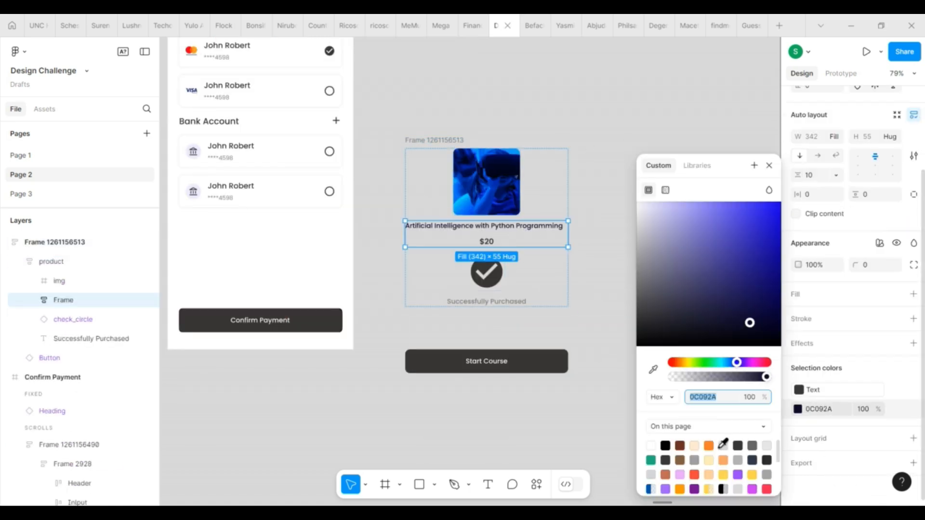
left_click(652, 444)
left_click(897, 391)
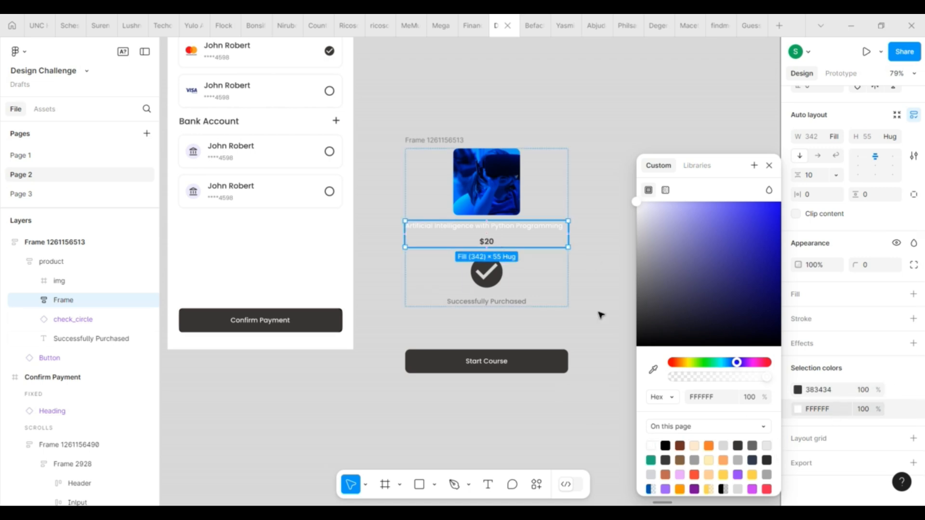
left_click(798, 390)
left_click(651, 446)
- Set the color of the check_circle icon to FFFFFF
left_click(513, 305)
left_click(486, 272)
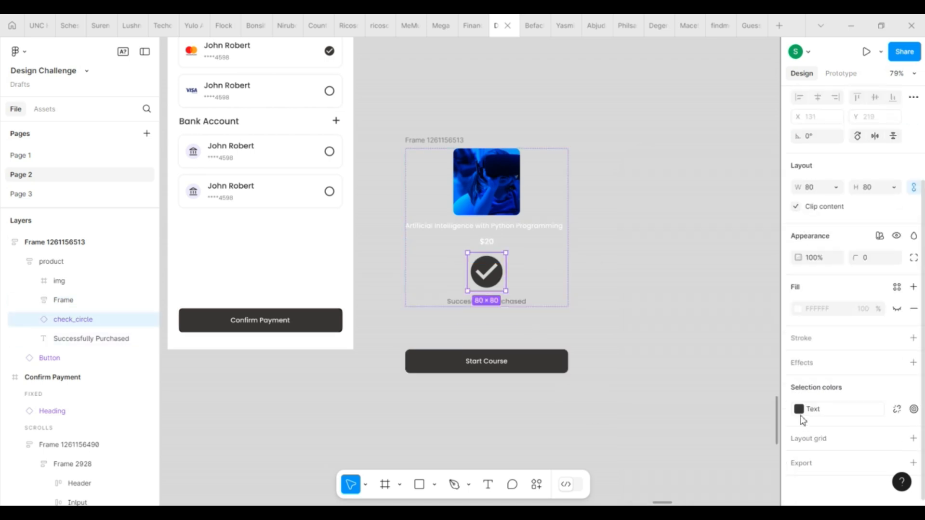
left_click(798, 409)
left_click_drag(639, 311, 623, 205)
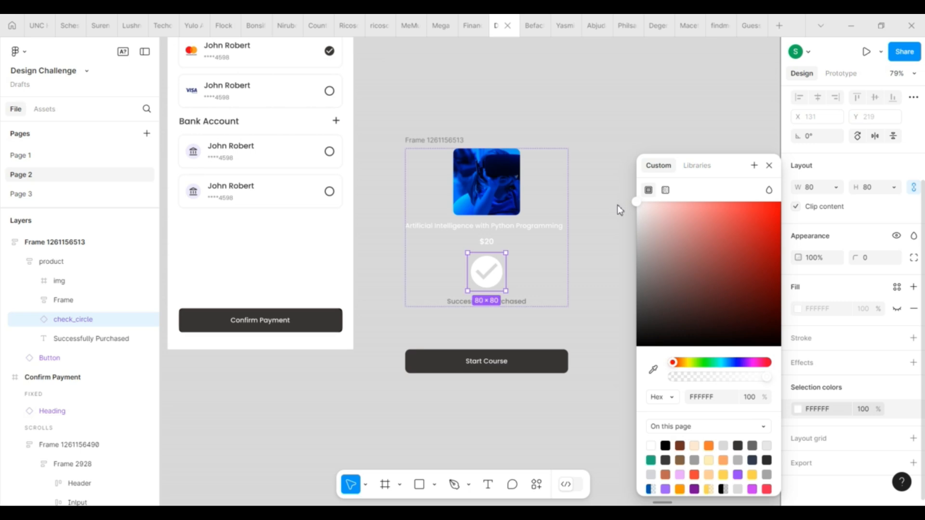
- Detach the color style from the Successfully Purchased text and set its fill to F9F9F9
left_click(523, 303)
left_click(800, 420)
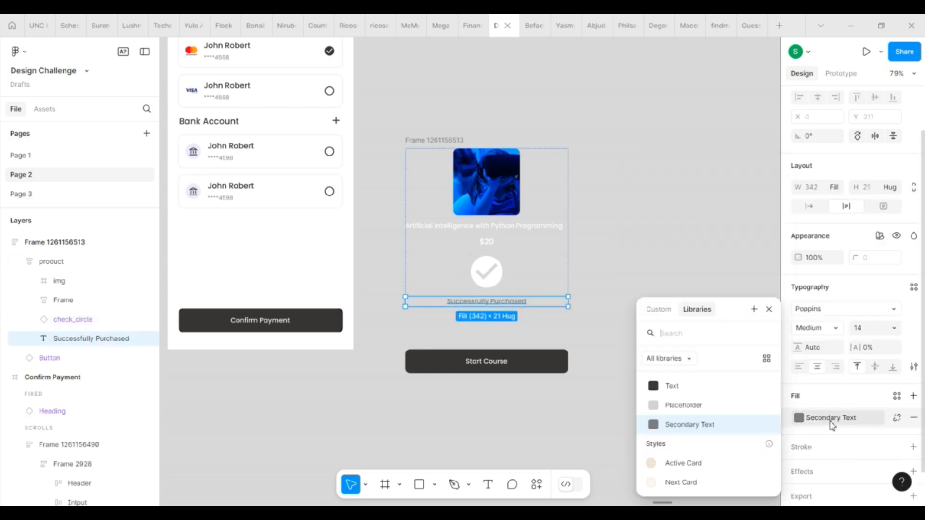
left_click(729, 405)
left_click(900, 419)
left_click(798, 418)
left_click_drag(656, 227, 628, 215)
left_click(770, 166)
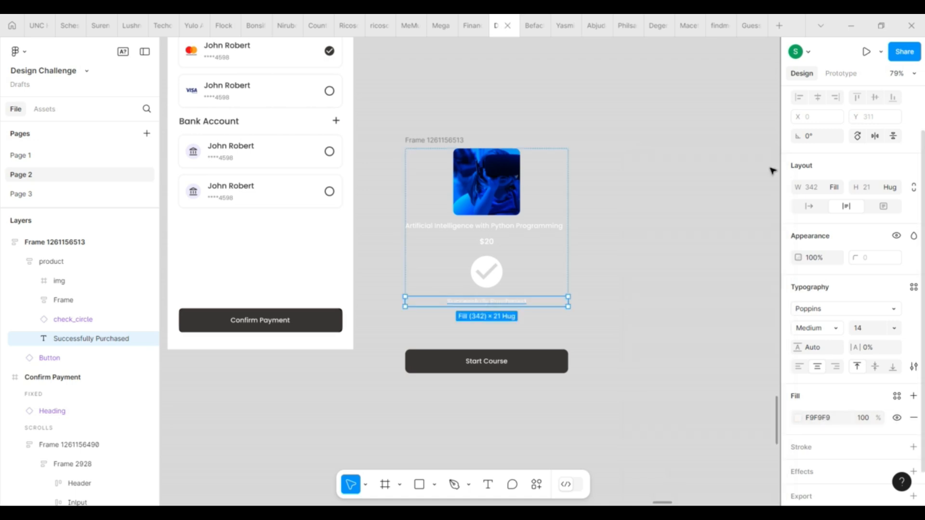
- Detach the Text style from the Start Course button's fill and set the fill to white
left_click(539, 363)
left_click(812, 371)
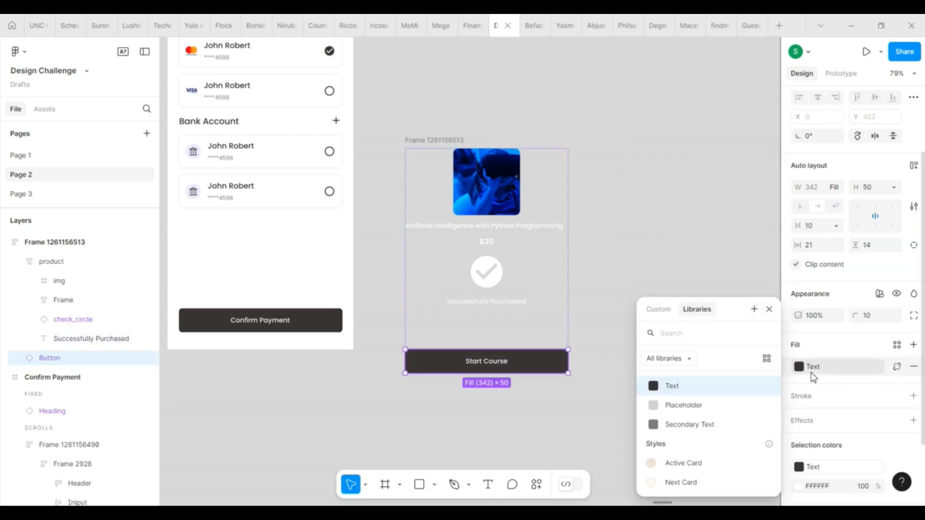
left_click(898, 367)
left_click(798, 367)
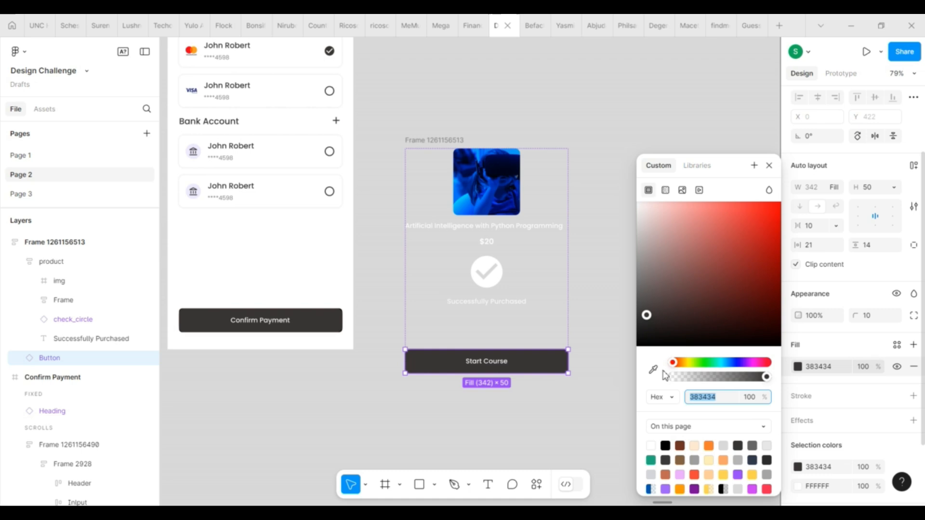
left_click(652, 446)
- Set the fill of the Start Course label to 000000
double_click(494, 363)
left_click(798, 418)
left_click(666, 445)
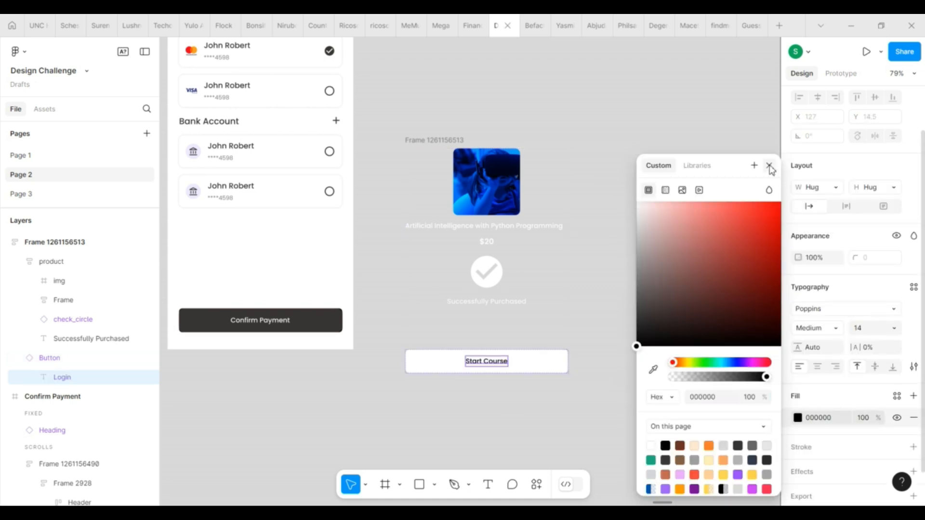
left_click(770, 166)
left_click(682, 323)
- Move the check_circle icon and the Successfully Purchased text above the course image in the product frame
scroll(682, 323, "down", 3)
left_click(531, 215)
double_click(576, 299)
left_click(592, 311, "shift")
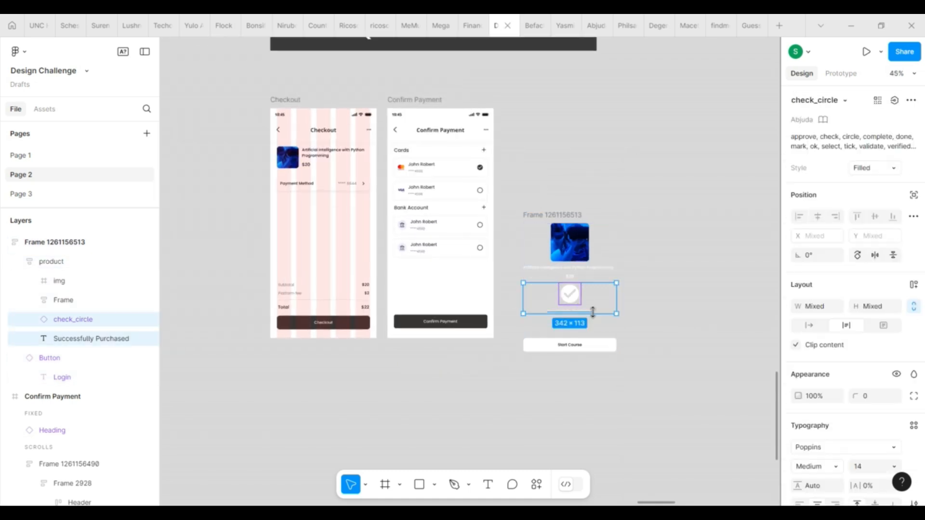
left_click_drag(593, 313, 594, 236)
left_click(673, 277)
scroll(614, 289, "up", 3)
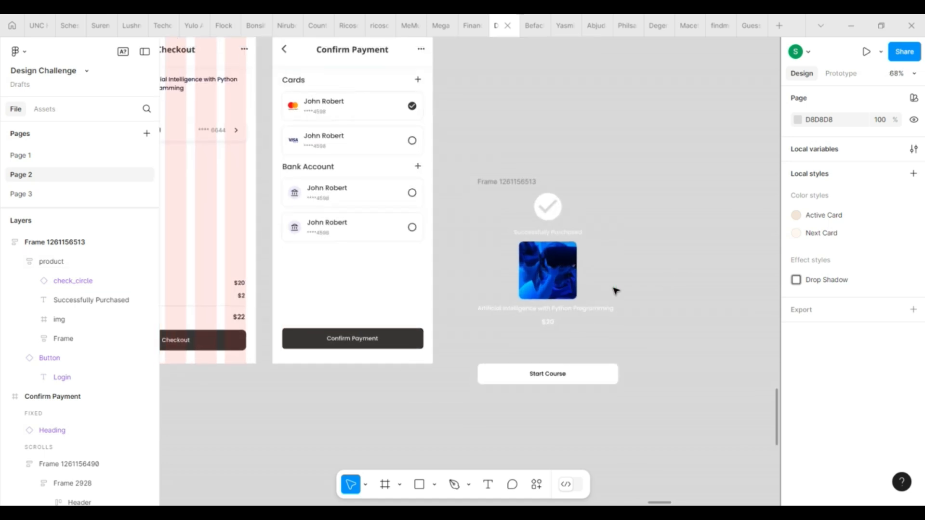
- Set the vertical spacing between the items of the product frame to 14
left_click(615, 291)
left_click(820, 277)
type("14")
key("Return")
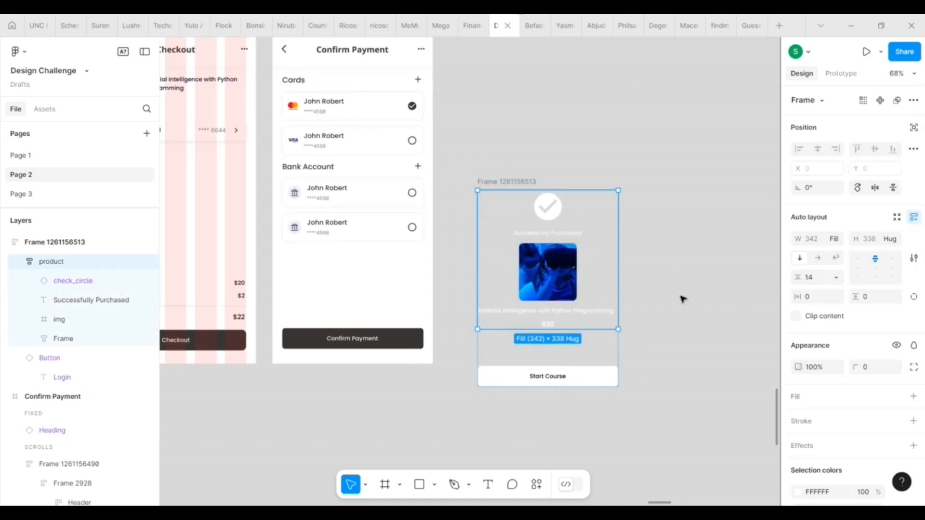
- Change the price below the course title to $22 and set its font size to 18
double_click(549, 322)
double_click(553, 324)
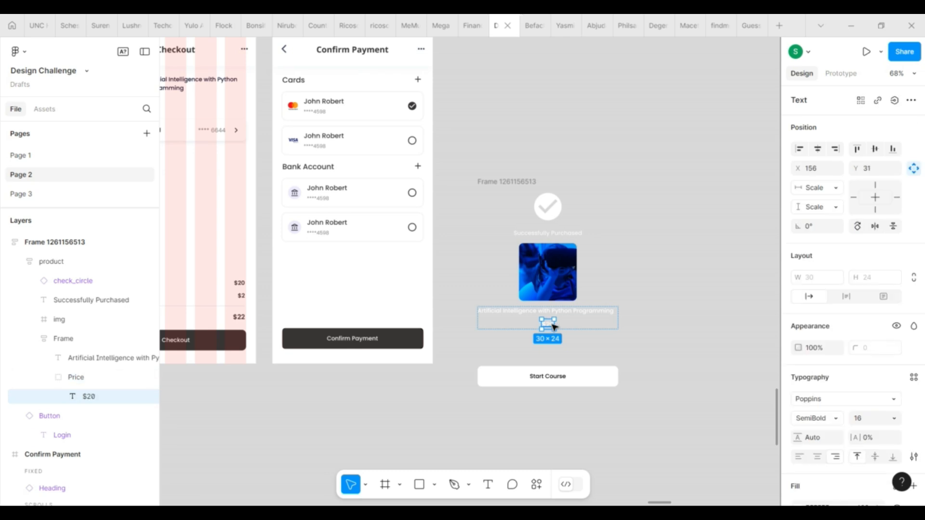
double_click(554, 326)
left_click(864, 421)
type("18")
key("Return")
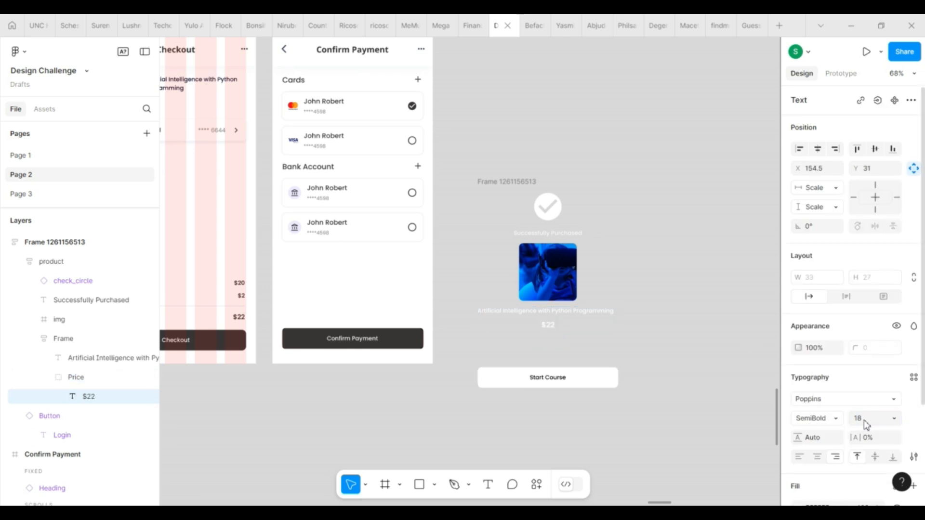
- Set the font size of the Successfully Purchased text to 16
triple_click(587, 234)
left_click(867, 378)
type("16")
key("Return")
left_click(696, 272)
scroll(695, 271, "down", 2)
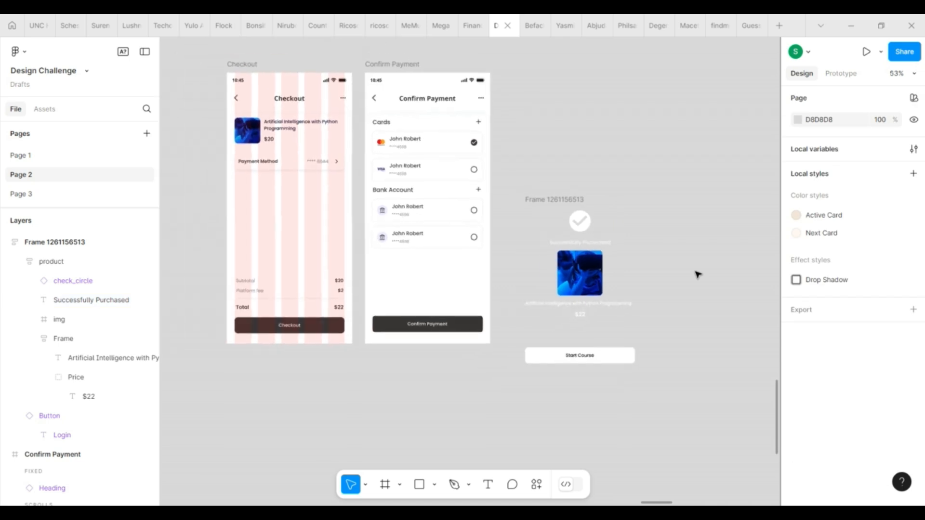
- Cut the purchase success frame, paste it into the Confirm Payment screen and center it vertically there
left_click(535, 276)
key("Delete")
left_click(395, 62)
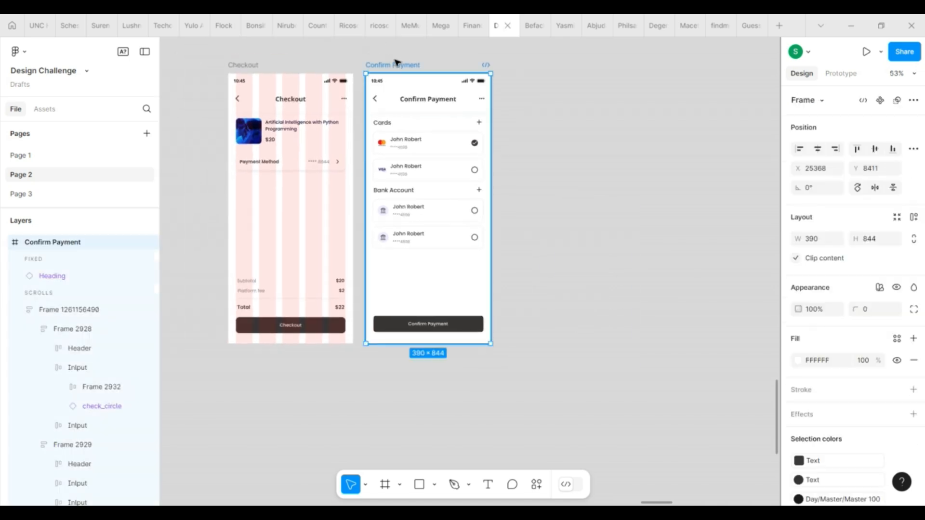
key("ctrl+v")
left_click(879, 150)
- Nudge the pasted purchase success frame horizontally out of the Confirm Payment screen to X -344
key("Left")
key("Left")
key("Left")
key("Left")
key("Left")
key("Left")
key("Left")
key("Left")
key("Left")
key("Left")
key("Left")
key("Left")
key("Left")
key("Left")
key("Left")
key("Left")
key("Left")
key("Left")
key("Left")
key("Left")
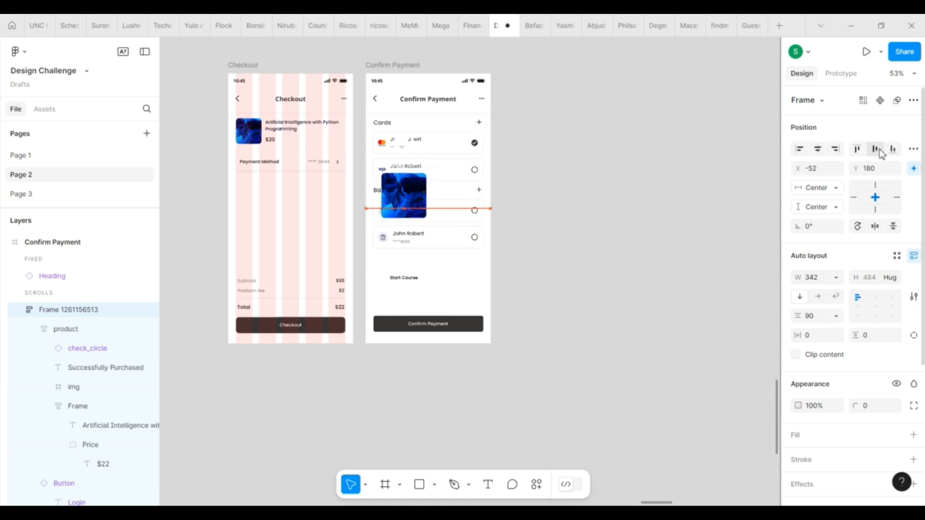
key("Left")
key("Left")
key("Left")
key("Left")
key("Left")
key("Left")
key("Left")
key("Left")
key("Left")
key("Left")
key("Left")
key("Left")
key("Left")
key("Left")
key("Left")
key("Left")
key("Left")
key("Left")
key("Left")
key("Left")
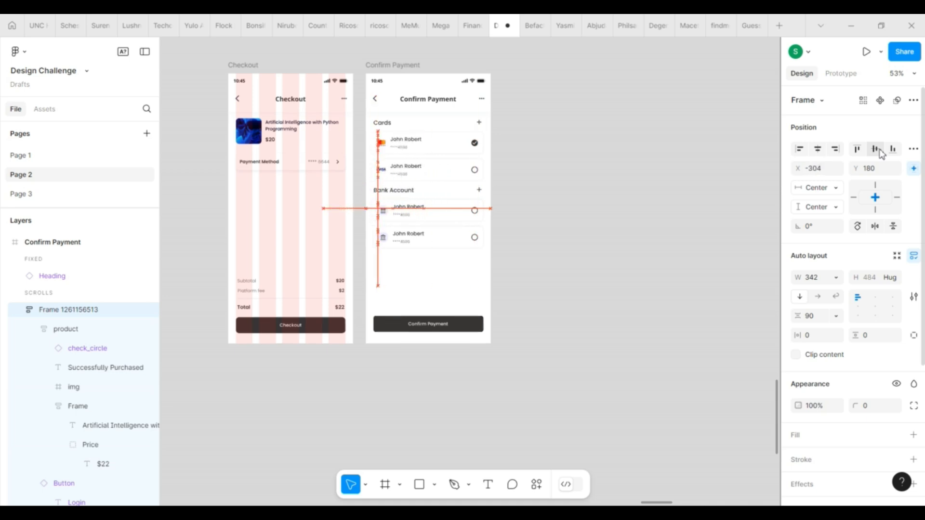
- Rename the pasted purchase success frame as Success
double_click(83, 313)
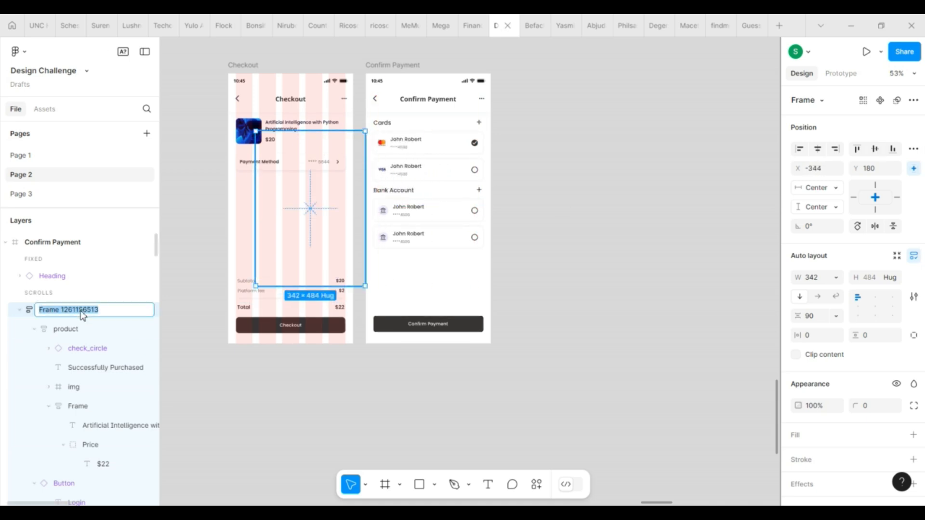
type("Success")
key("Return")
left_click(421, 423)
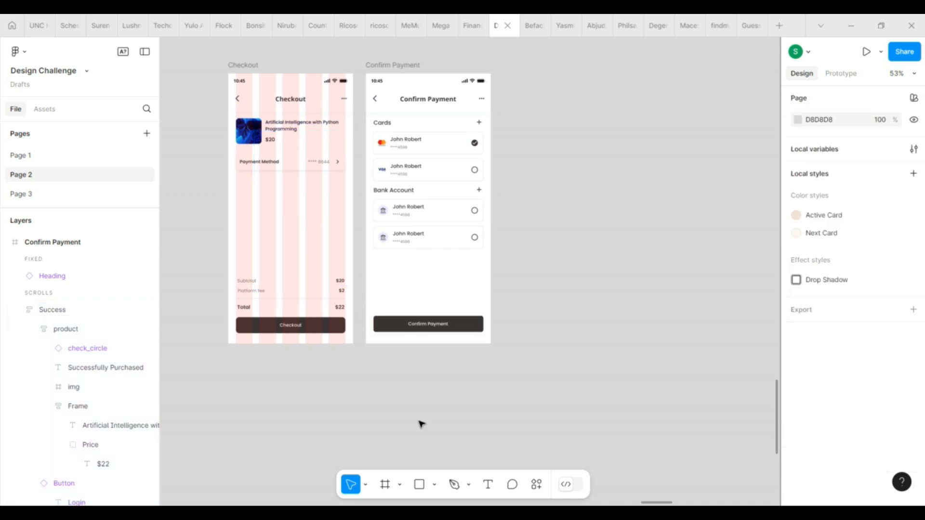
- Duplicate the Confirm Payment screen and delete the Cards and Bank Account lists from the copy
scroll(463, 173, "down", 2)
left_click(347, 103)
key("ctrl+d")
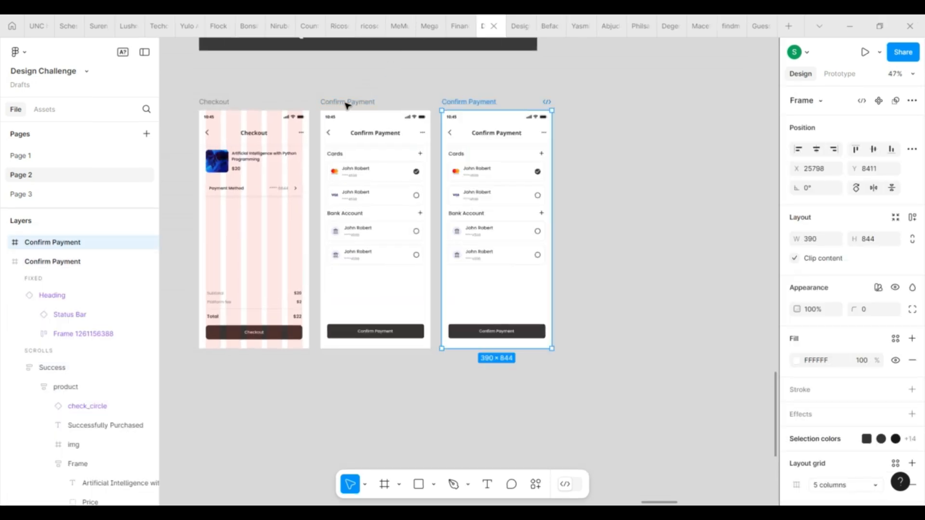
left_click(512, 223)
key("Delete")
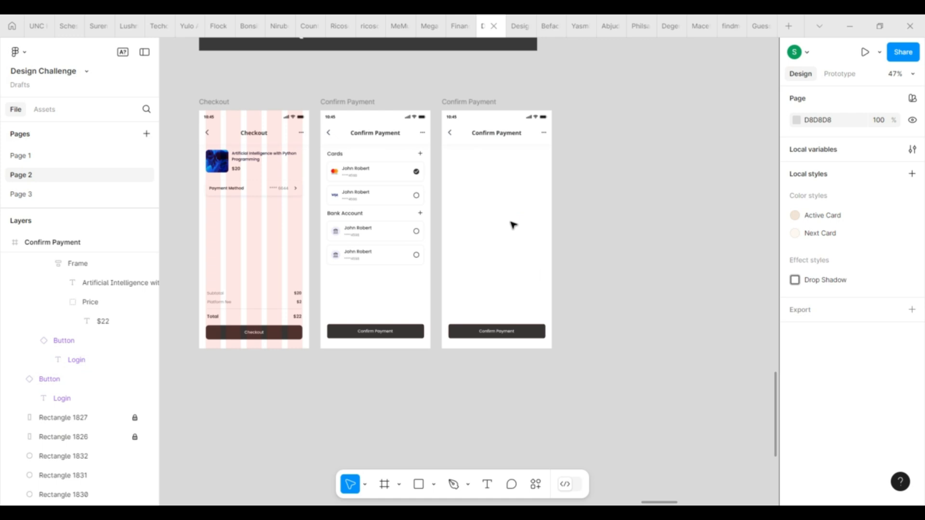
- Replace the heading of the duplicated screen with a copy of the Confirm Payment screen's Status Bar
left_click(512, 141)
left_click(532, 145)
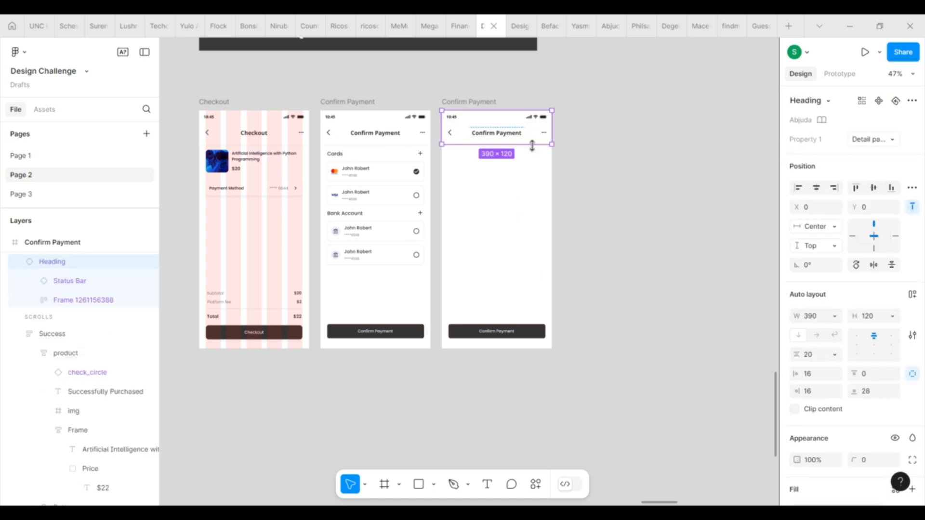
key("Delete")
left_click(406, 119)
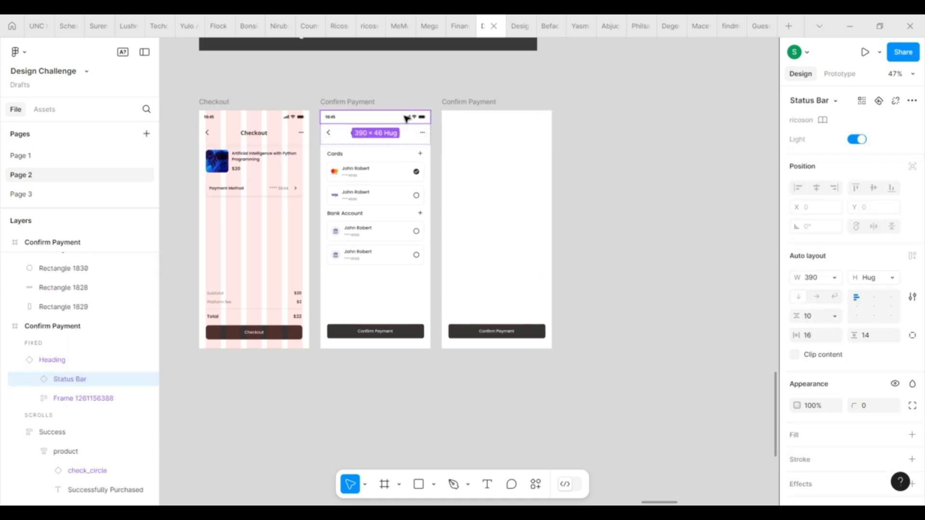
left_click(474, 100)
key("ctrl+v")
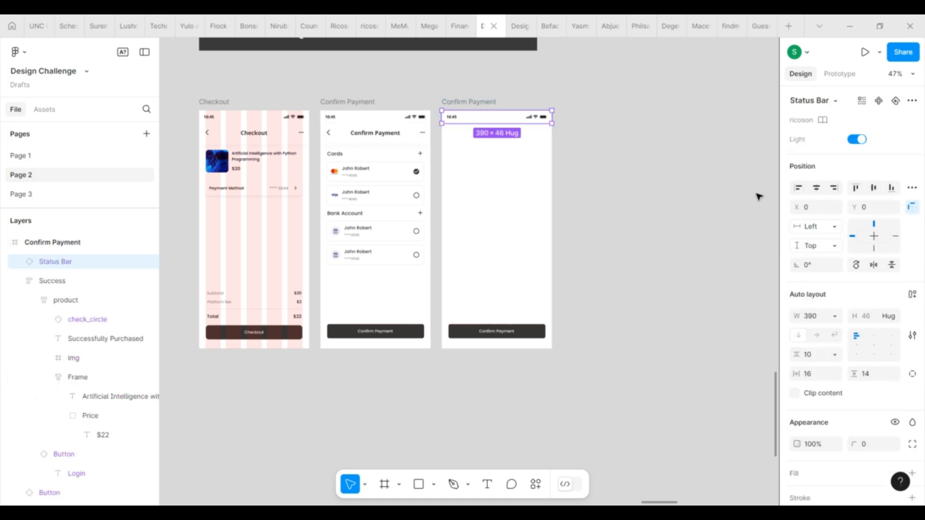
- Detach the color style of the pasted Status Bar and set its color to white
scroll(849, 241, "down", 3)
left_click(896, 409)
left_click(796, 409)
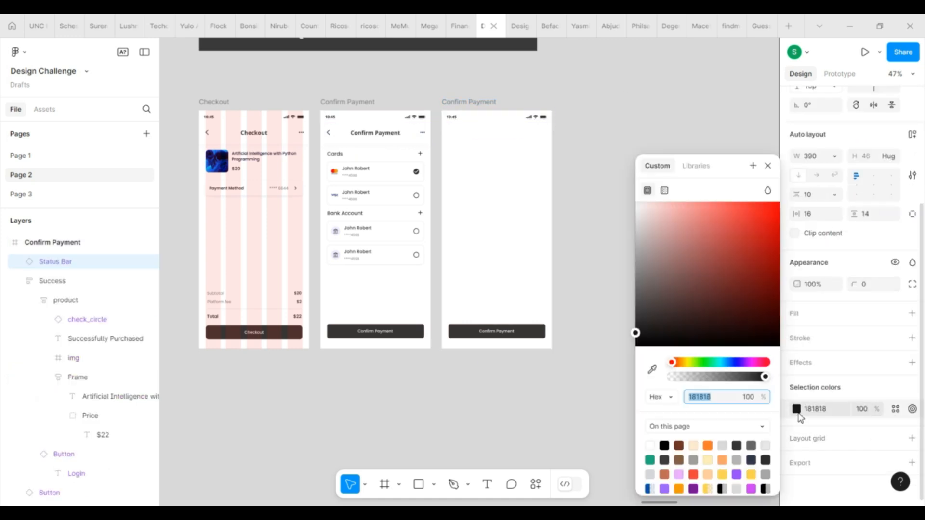
left_click(768, 166)
left_click(638, 248)
scroll(638, 248, "up", 3)
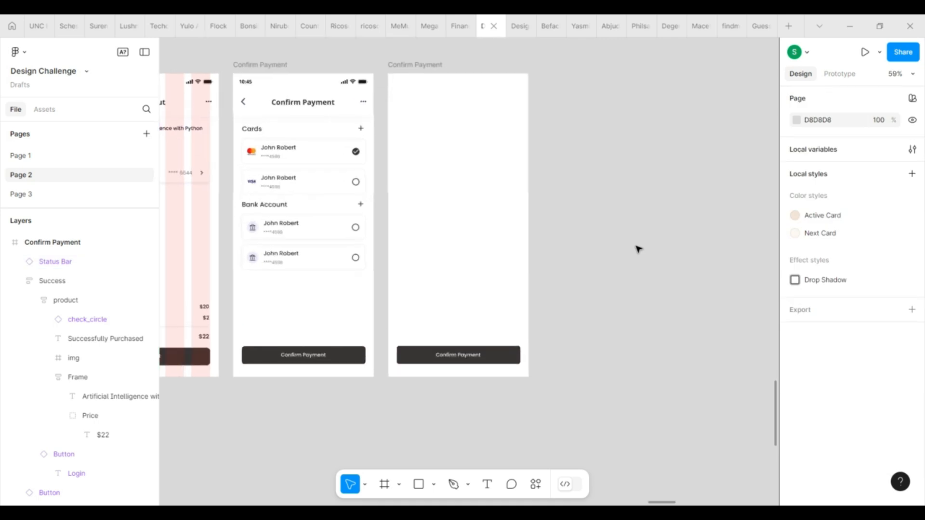
left_click(460, 365)
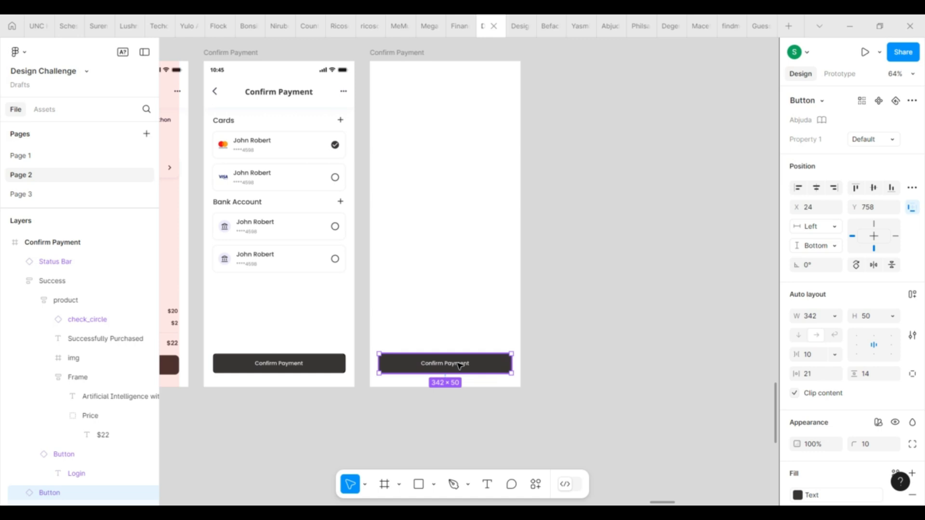
double_click(460, 365)
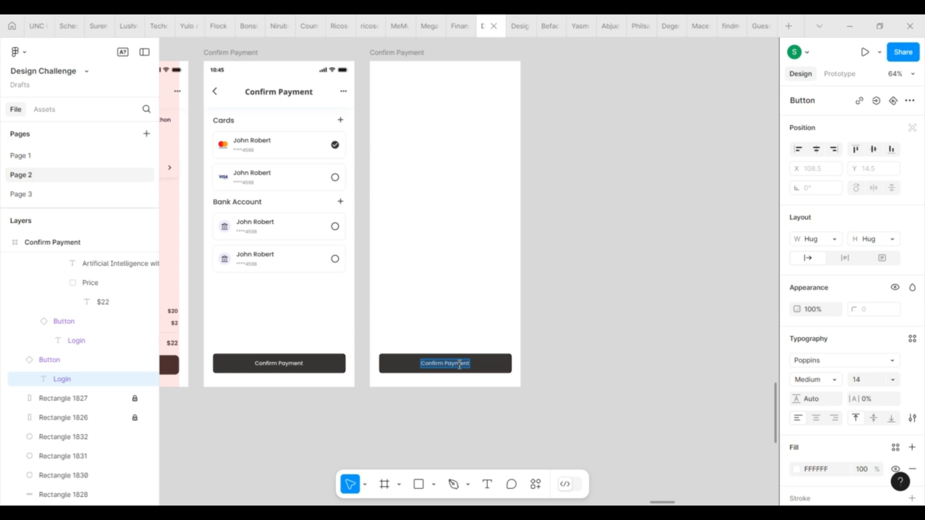
left_click(501, 368)
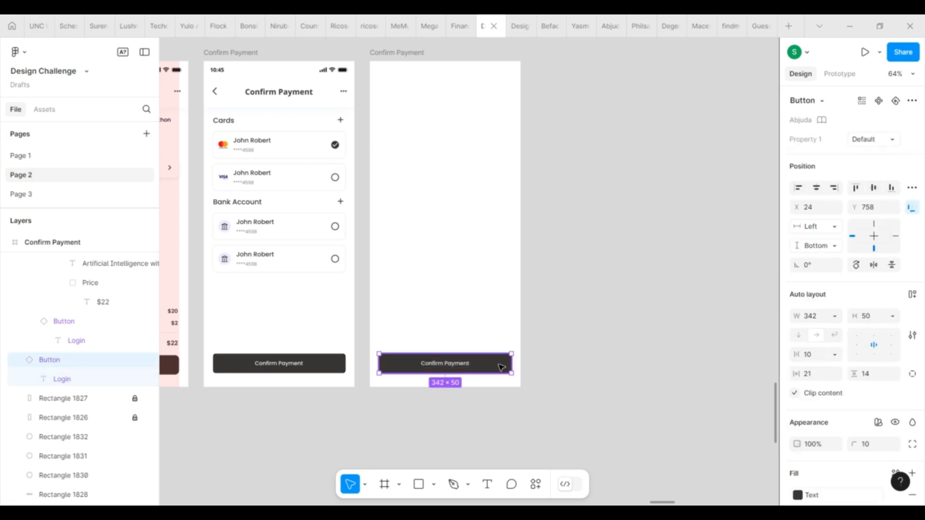
- Move the blurred circle Rectangle 1830 to the right into the duplicated screen, to about X -61
scroll(100, 340, "up", 4)
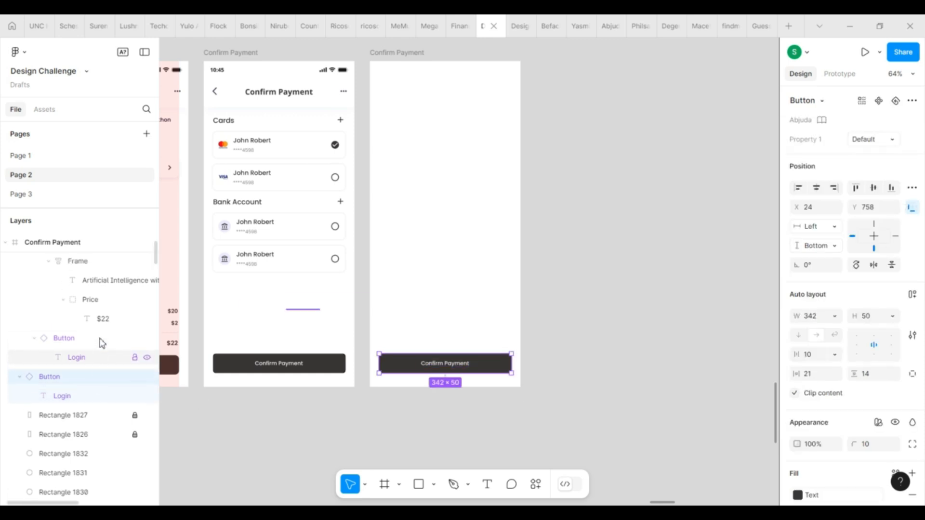
scroll(70, 477, "down", 5)
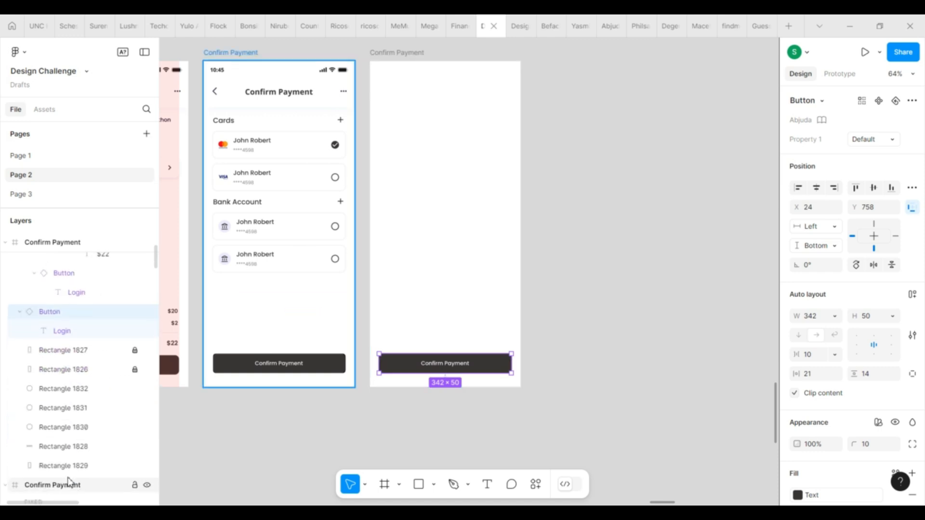
left_click(79, 427)
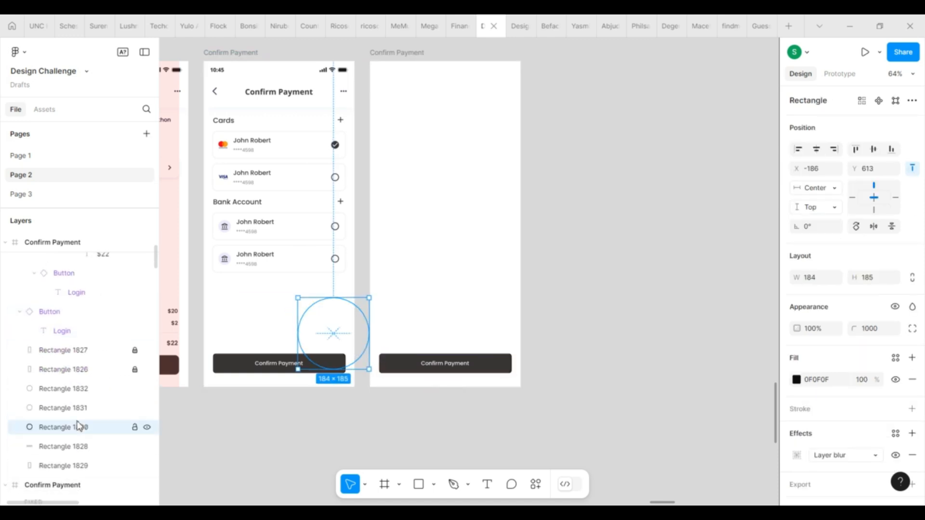
key("Right")
key("Right")
key("Right")
key("Right")
key("Right")
key("Right")
key("Right")
key("Right")
key("Right")
key("Right")
key("Right")
key("Right")
key("Right")
key("Right")
key("Right")
key("Right")
key("Right")
key("Right")
key("Right")
key("Right")
key("Right")
key("Right")
key("Right")
key("Right")
key("Right")
key("Right")
key("Right")
key("Right")
key("Right")
key("Right")
key("Right")
key("Right")
key("Right")
key("Right")
key("Right")
key("Right")
key("Right")
key("Right")
key("Right")
key("Right")
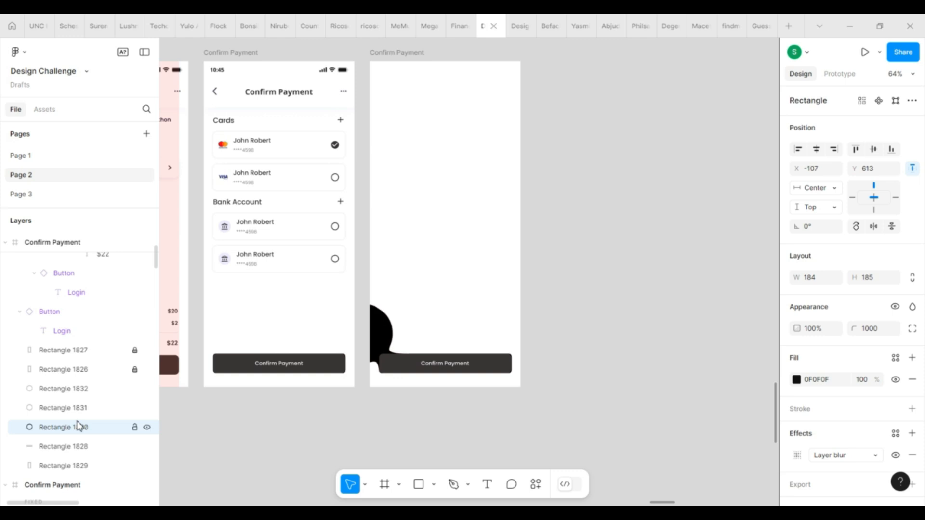
key("Right")
key("Right")
key("Right")
key("Right")
key("Right")
key("Right")
key("Right")
key("Right")
key("Right")
key("Right")
key("Right")
key("Right")
key("Right")
key("Right")
key("Right")
key("Right")
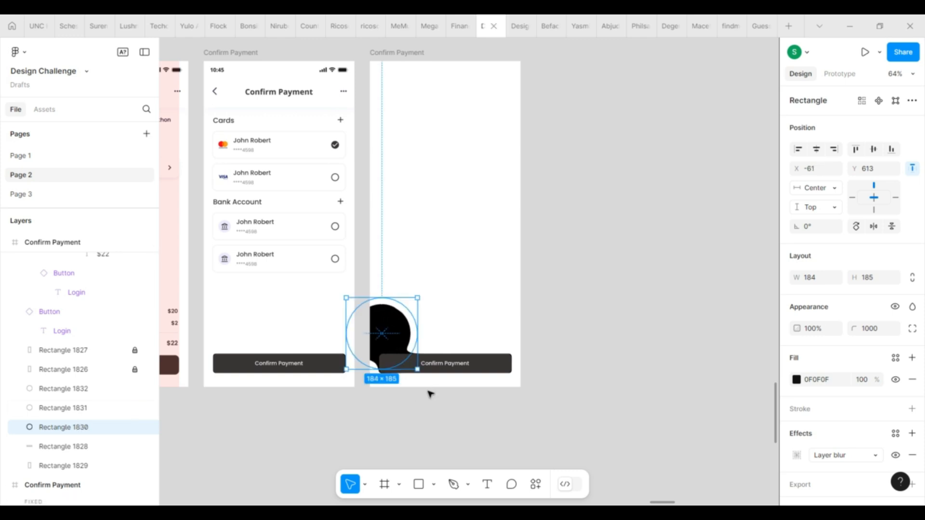
- Delete the duplicated screen's Confirm Payment button and enlarge the blurred circle Rectangle 1830 to about 355 × 357
left_click(473, 370)
key("Delete")
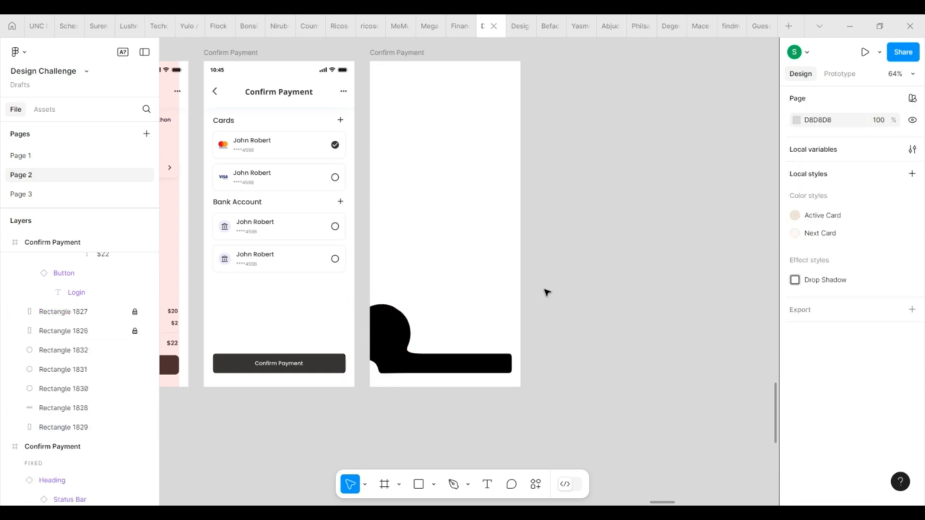
left_click(380, 316)
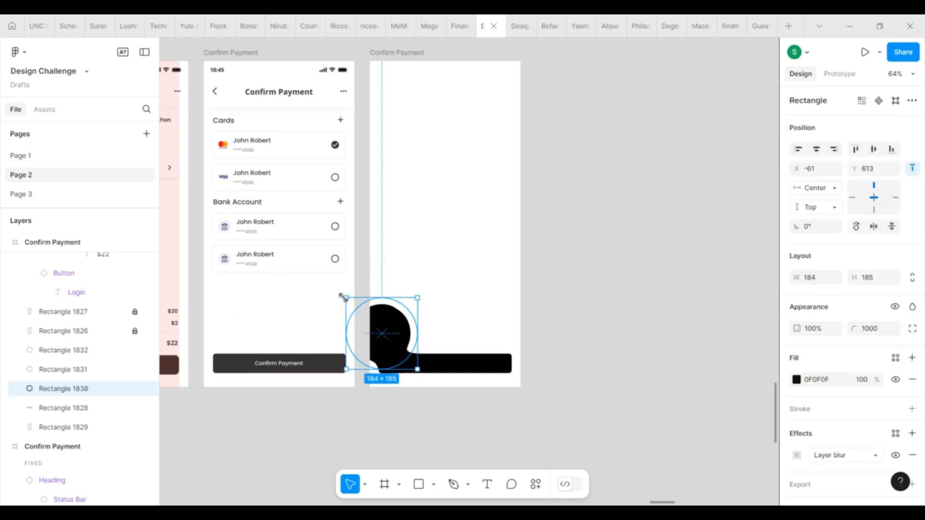
left_click_drag(418, 295, 457, 231)
- Move the blurred circle Rectangle 1831 into the duplicated screen and enlarge it to cover the lower right area past the frame's edges
left_click(62, 369)
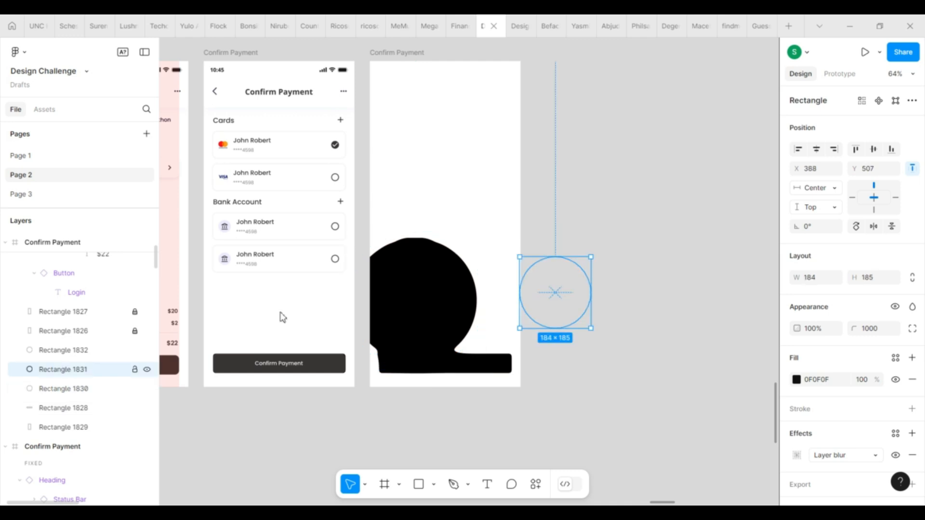
left_click_drag(553, 301, 496, 294)
left_click_drag(462, 257, 410, 206)
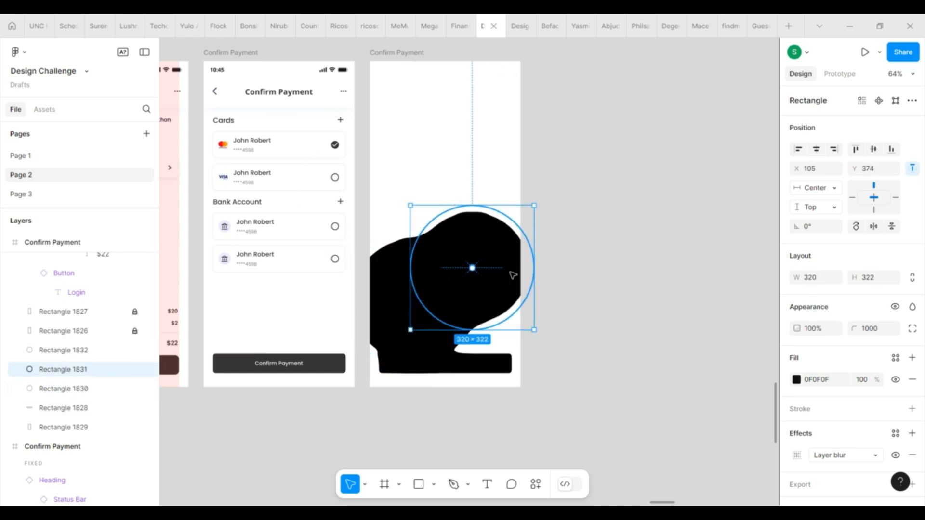
left_click_drag(532, 330, 591, 393)
- Stretch the blurred bar Rectangle 1828 to about 582 × 107 and enlarge the circle Rectangle 1830 to about 558 × 561
left_click(410, 385)
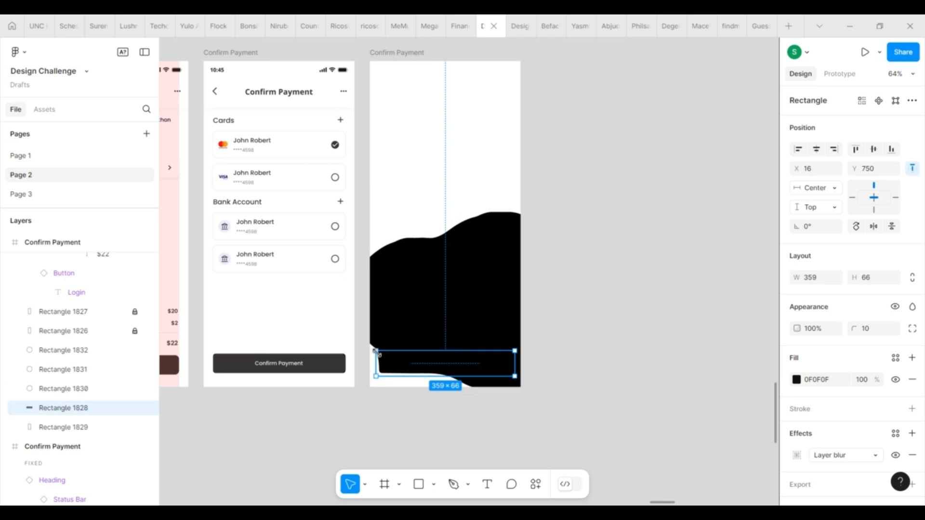
left_click_drag(371, 388, 368, 392)
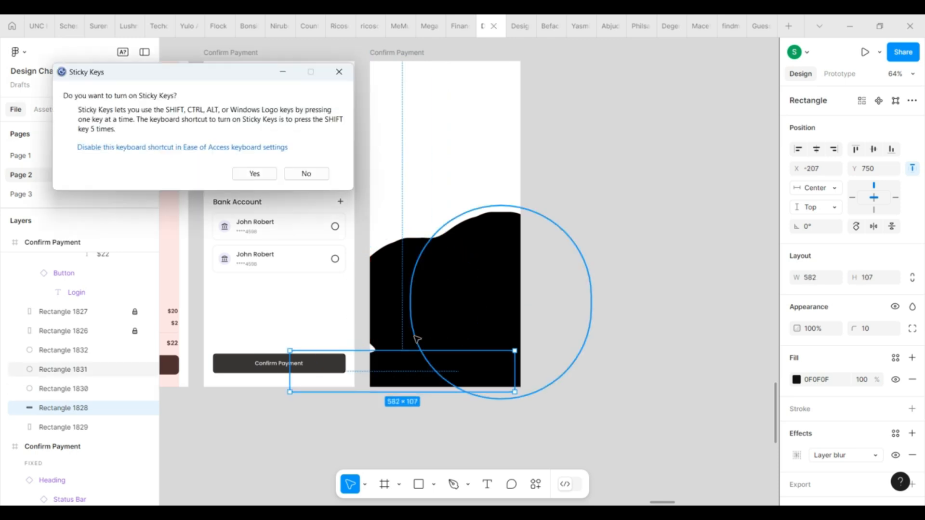
left_click(417, 336)
left_click(343, 75)
left_click(340, 73)
left_click(398, 275)
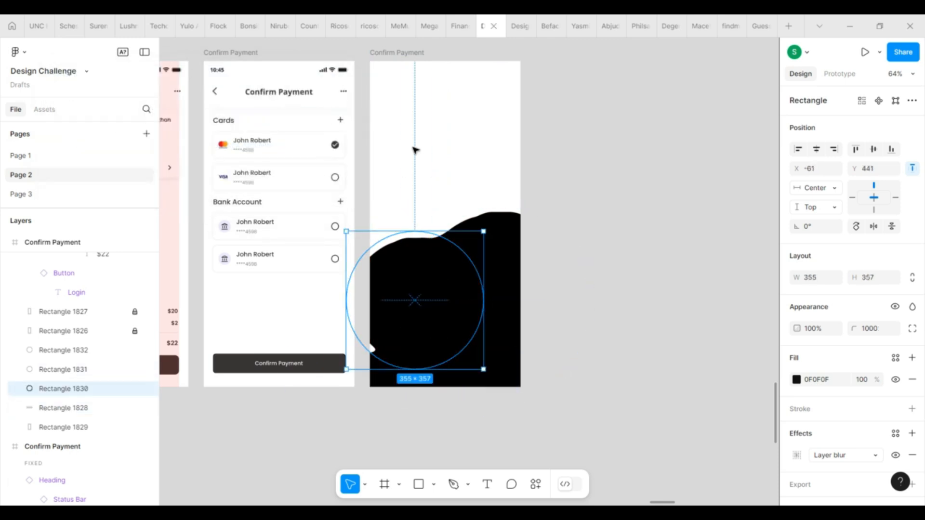
left_click_drag(350, 232, 271, 154)
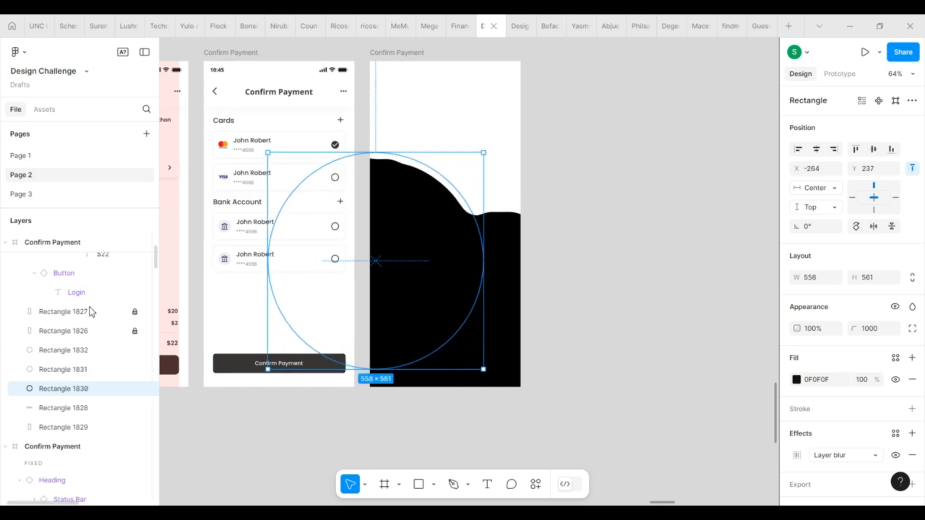
- Move the blurred circle Rectangle 1832 into the duplicated screen and enlarge it until it covers the frame's remaining white upper area
left_click(62, 350)
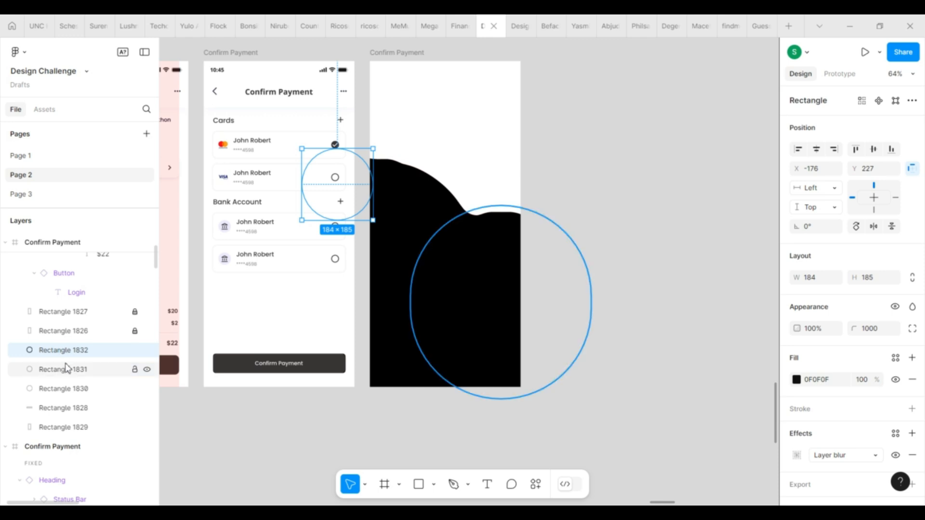
left_click(68, 369)
left_click(68, 389)
left_click(67, 350)
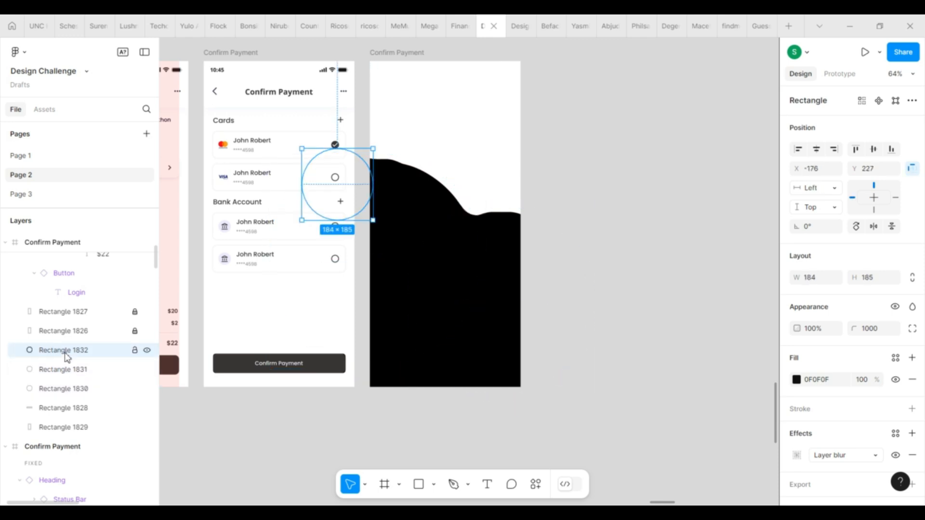
left_click_drag(359, 164, 440, 128)
left_click_drag(454, 179, 530, 252)
left_click_drag(385, 107, 357, 55)
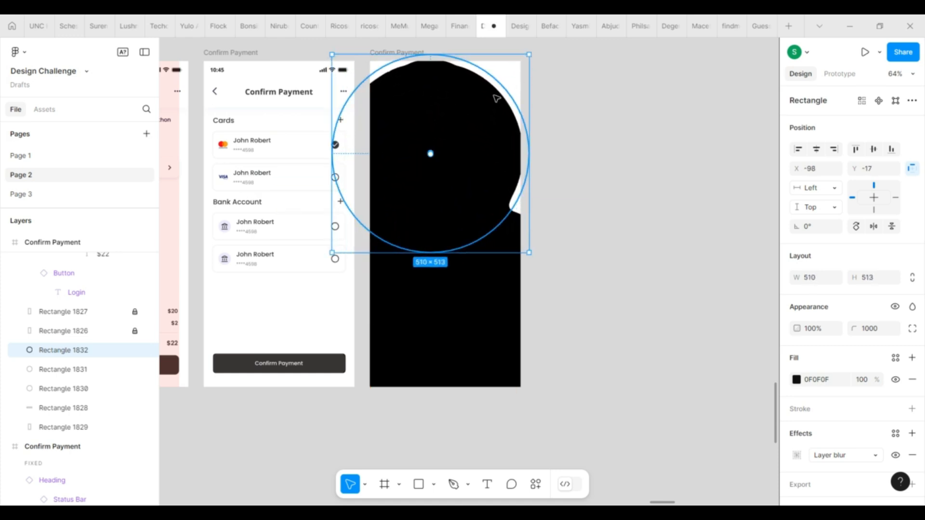
left_click_drag(530, 55, 558, 43)
left_click(669, 240)
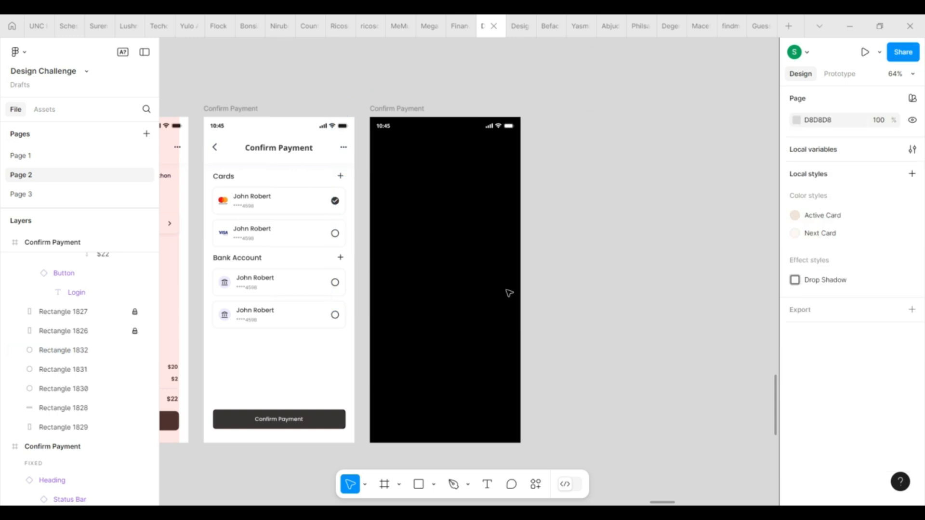
- Move the success content with check icon, course details and Start Course button into the dark screen and center it horizontally at X 24
scroll(72, 266, "up", 1)
scroll(72, 266, "up", 4)
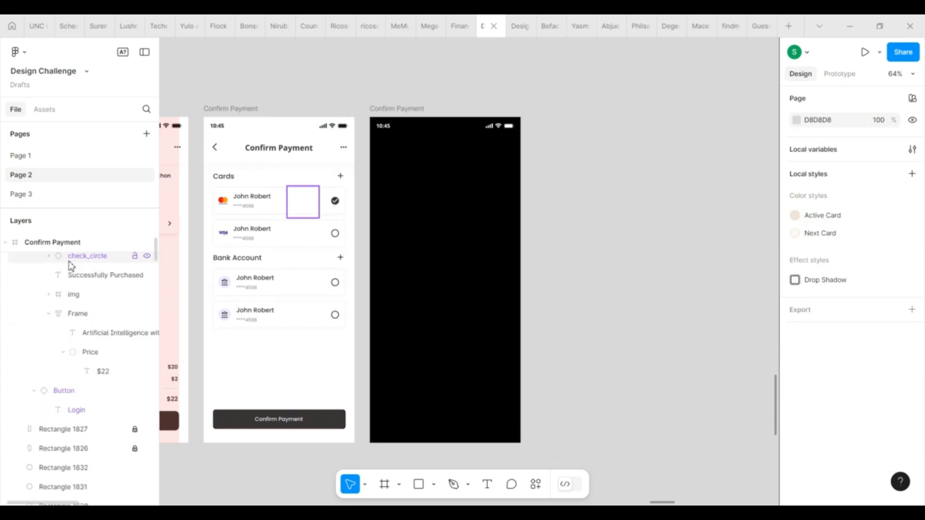
left_click(62, 281)
left_click_drag(357, 297, 502, 296)
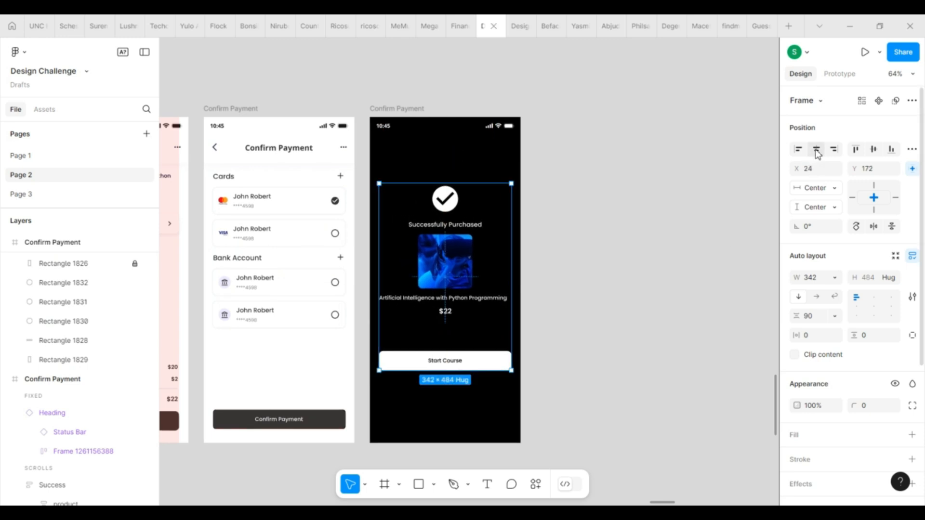
left_click(652, 337)
scroll(653, 337, "down", 2)
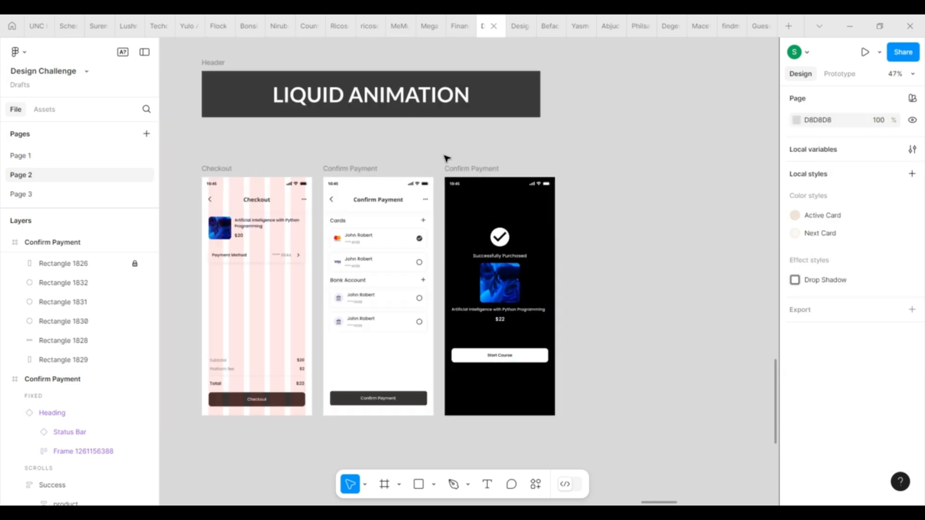
- Link the Checkout button to the Confirm Payment screen with an on-tap Navigate to prototype interaction
scroll(447, 158, "down", 1)
left_click(217, 155)
key("shift+e")
left_click_drag(334, 395, 320, 383)
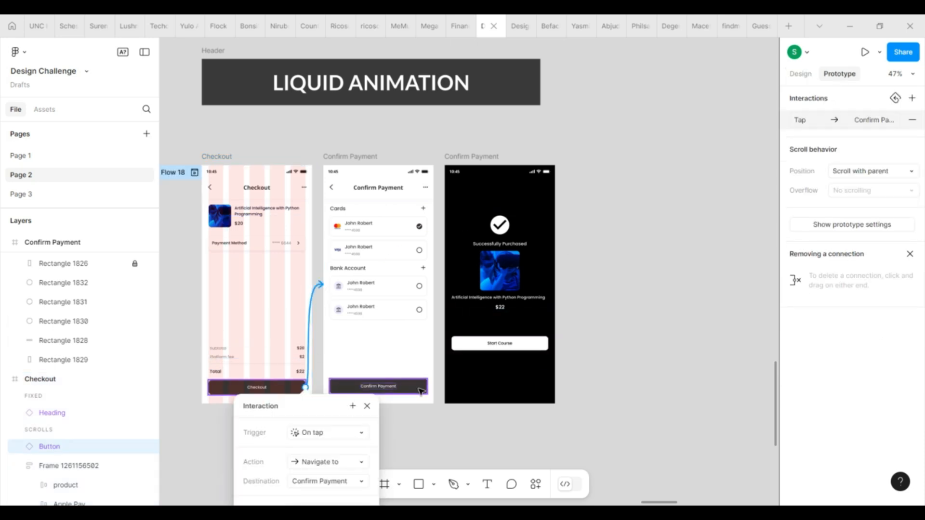
- Link the Confirm Payment button to the success screen on tap, using Smart animate with the Gentle curve
scroll(421, 391, "down", 3)
left_click(417, 280)
left_click_drag(427, 273, 497, 193)
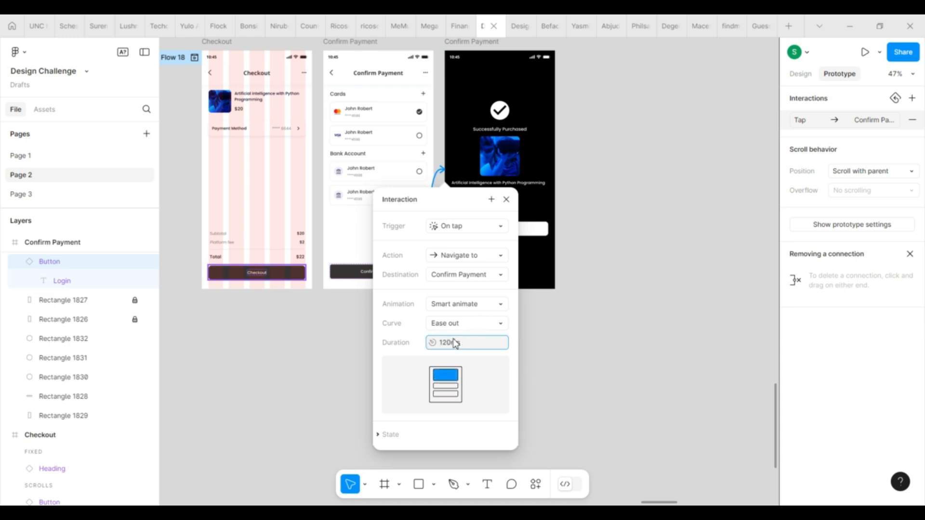
left_click(500, 327)
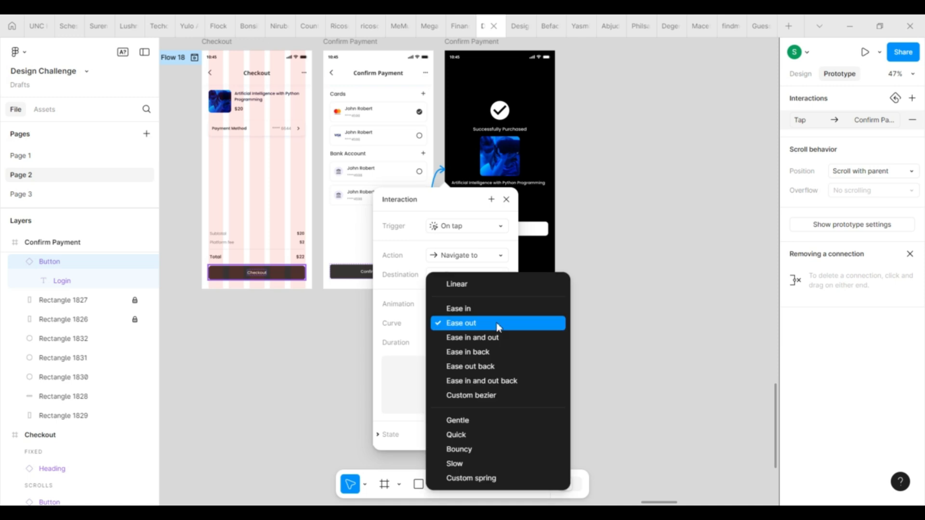
left_click(507, 420)
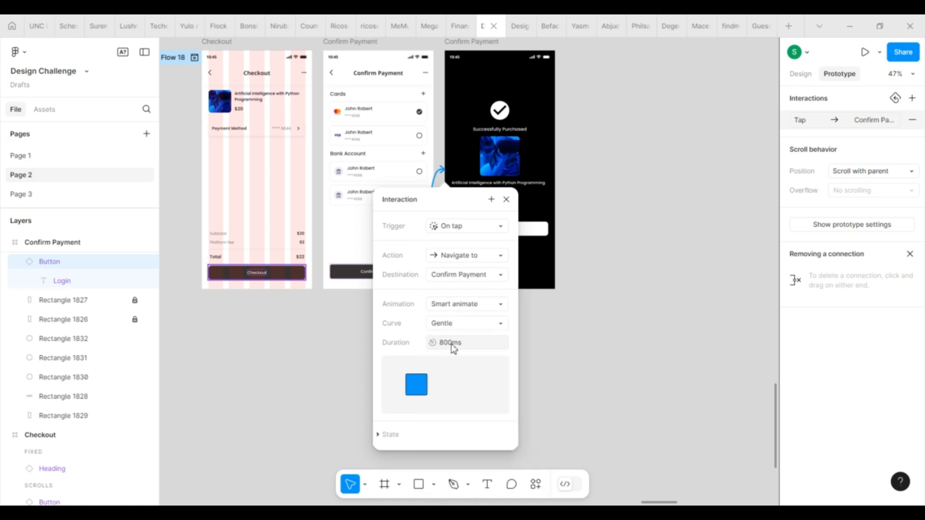
left_click(604, 215)
- Play the prototype from the Checkout screen and go through checkout and payment confirmation to preview the liquid transition
scroll(602, 214, "up", 3)
left_click(213, 129)
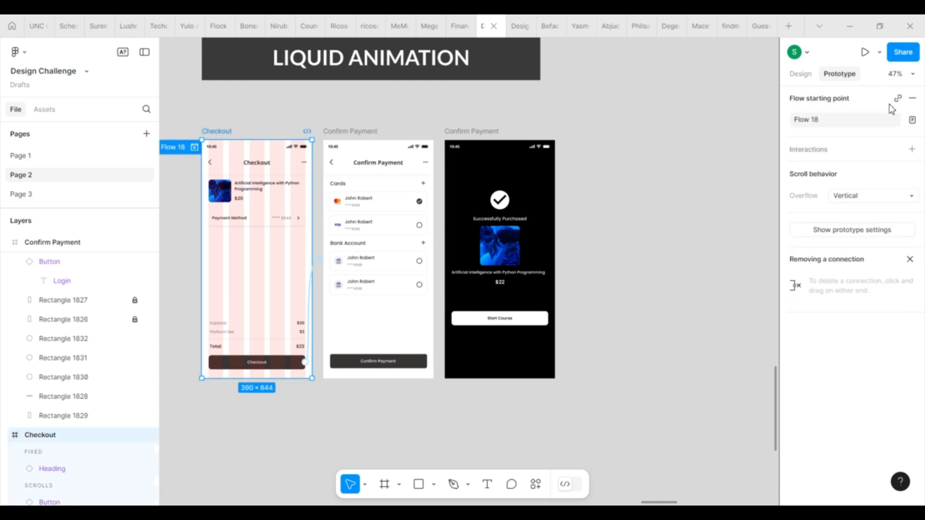
left_click(865, 53)
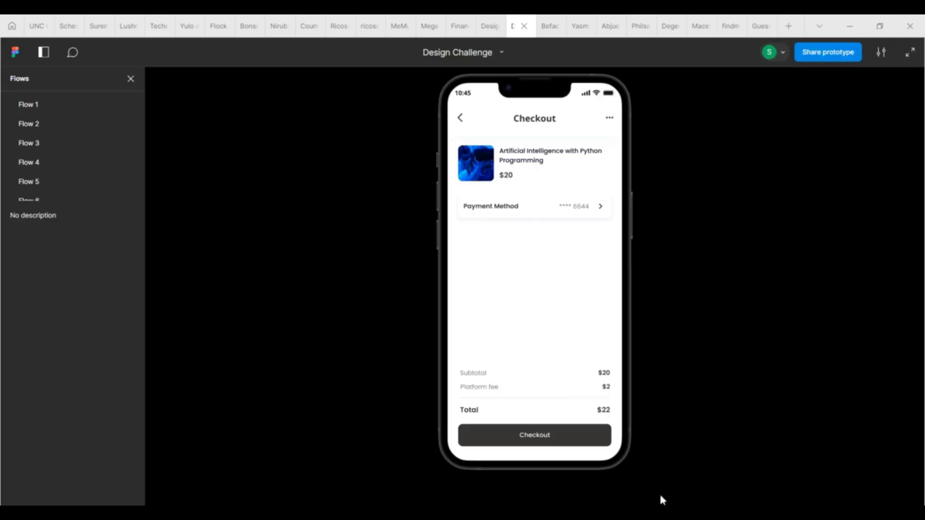
left_click(552, 429)
left_click(550, 429)
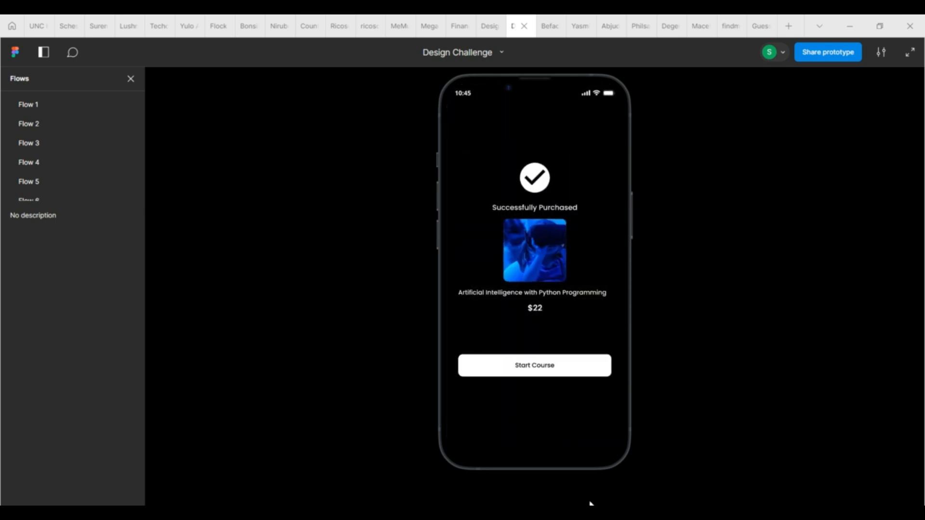
left_click(496, 492)
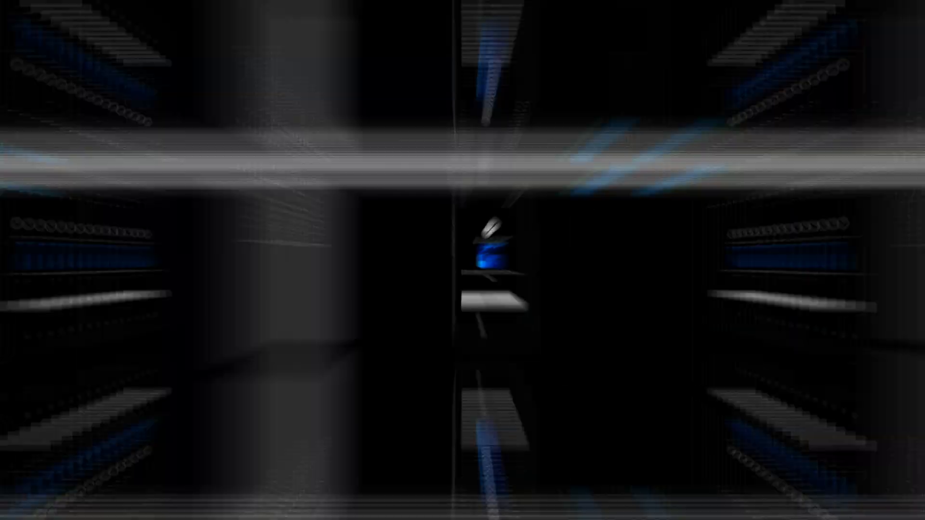